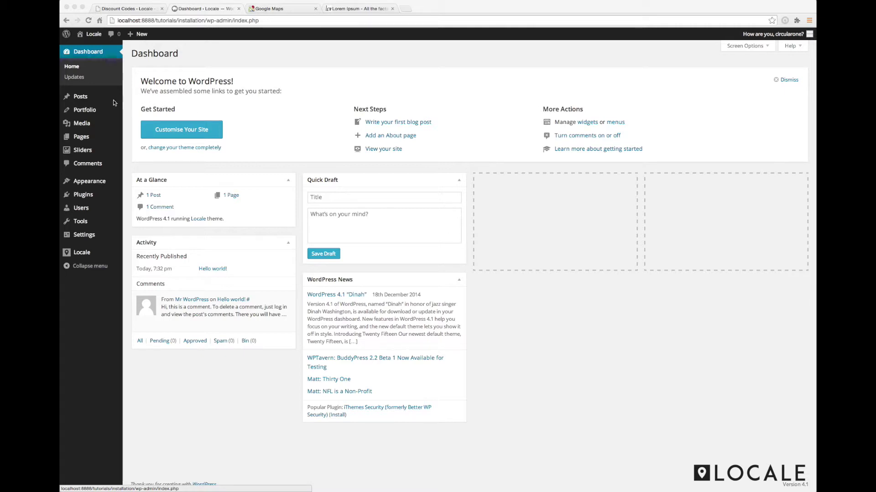
Step: Open the All Posts list from the admin sidebar
{"action": "left_click", "coordinate": [82, 100]}
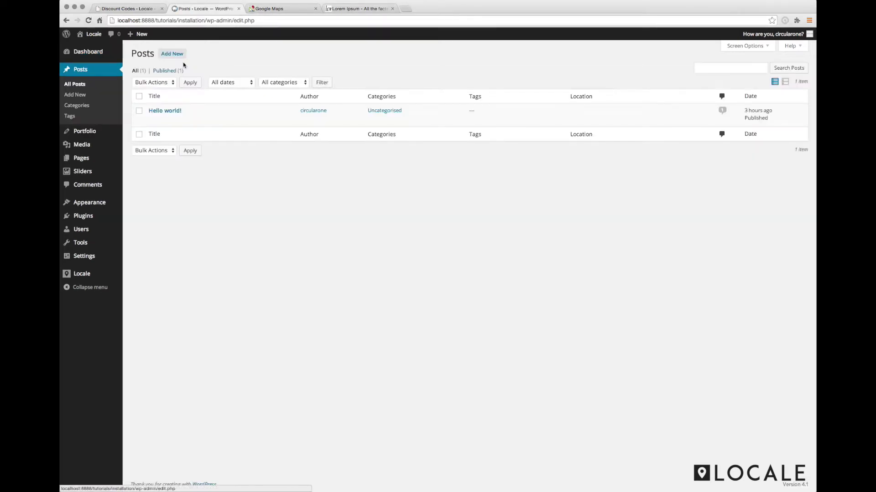
Step: Start a new post and choose Google Panorama as its panorama type
{"action": "left_click", "coordinate": [176, 55]}
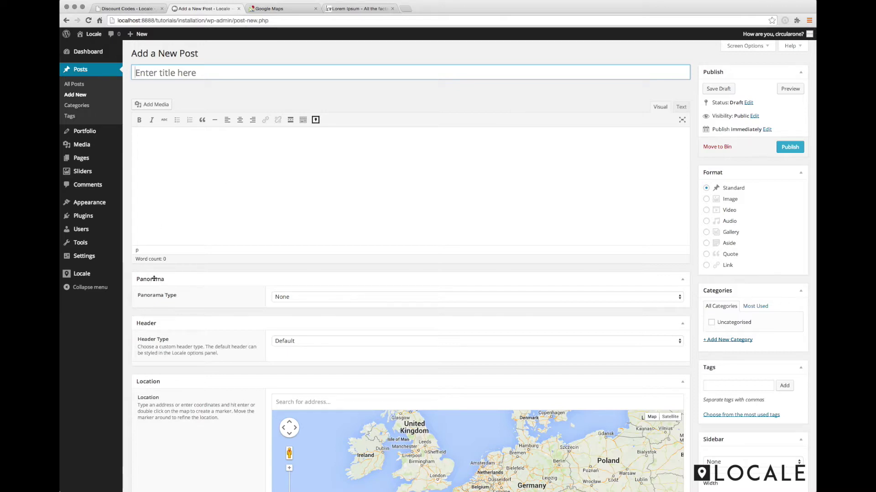
{"action": "left_click", "coordinate": [309, 299]}
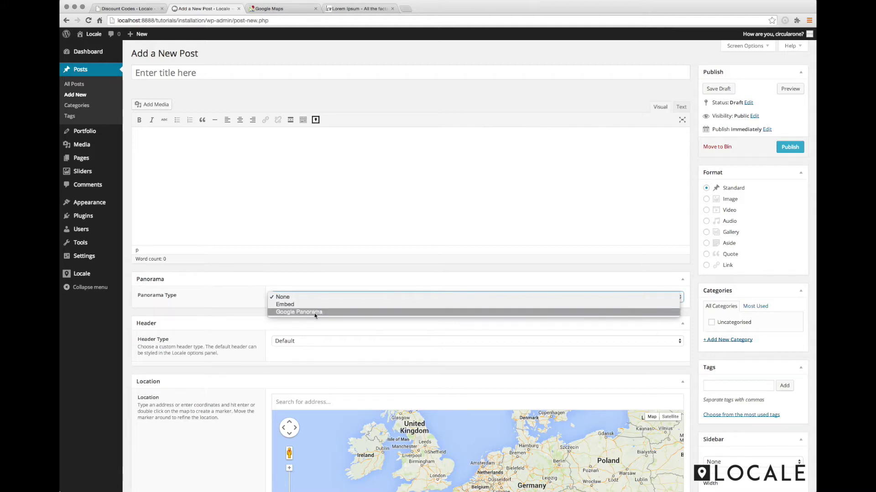
{"action": "left_click", "coordinate": [315, 313]}
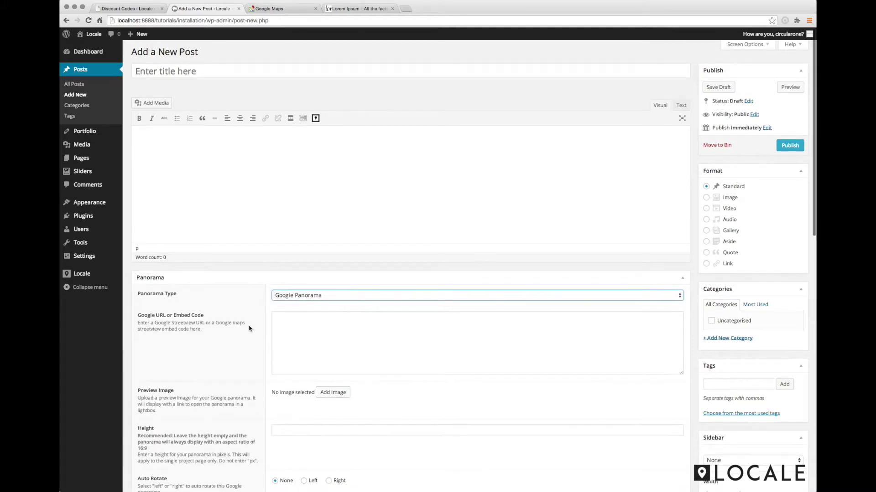
{"action": "scroll", "coordinate": [249, 329], "scroll_direction": "down", "scroll_amount": 1}
{"action": "scroll", "coordinate": [249, 321], "scroll_direction": "down", "scroll_amount": 3}
{"action": "scroll", "coordinate": [246, 314], "scroll_direction": "down", "scroll_amount": 1}
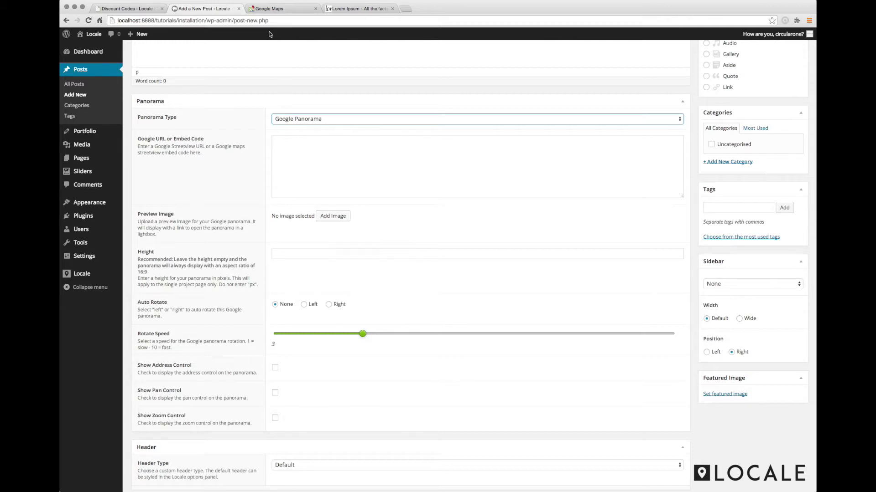
Step: Search Google Maps for the Eiffel Tower and drop into Street View beside it
{"action": "left_click", "coordinate": [269, 8]}
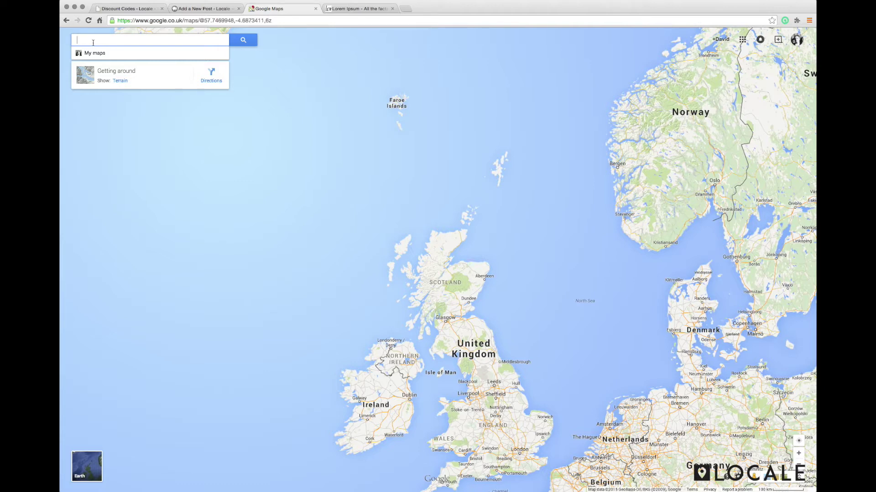
{"action": "type", "text": "eiffel"}
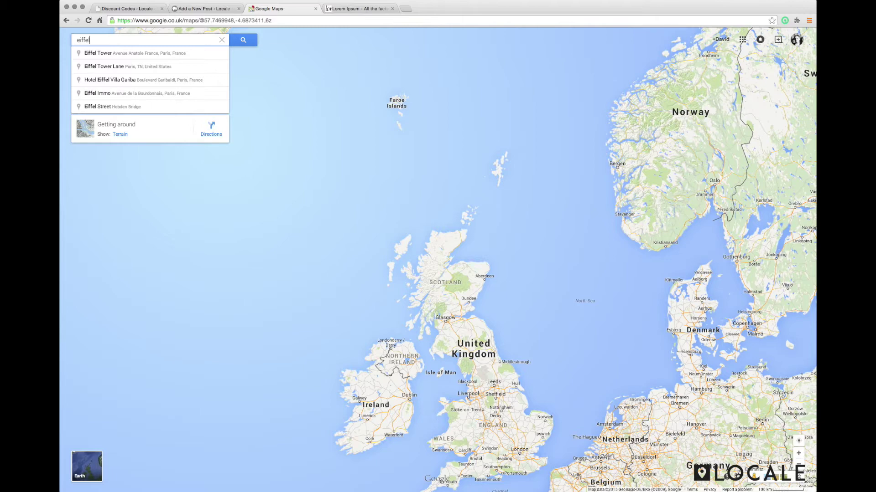
{"action": "left_click", "coordinate": [94, 54]}
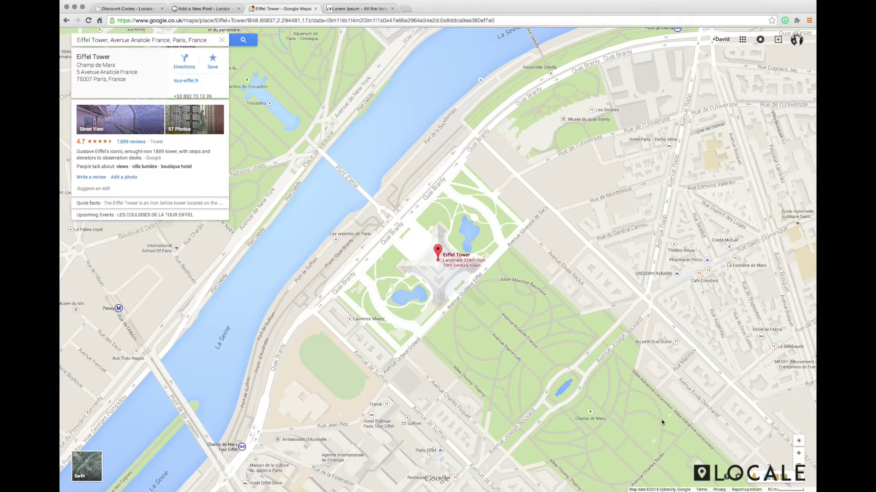
{"action": "mouse_move", "coordinate": [751, 475]}
{"action": "left_mouse_down"}
{"action": "mouse_move", "coordinate": [582, 280]}
{"action": "mouse_move", "coordinate": [516, 235]}
{"action": "mouse_move", "coordinate": [496, 245]}
{"action": "left_mouse_up"}
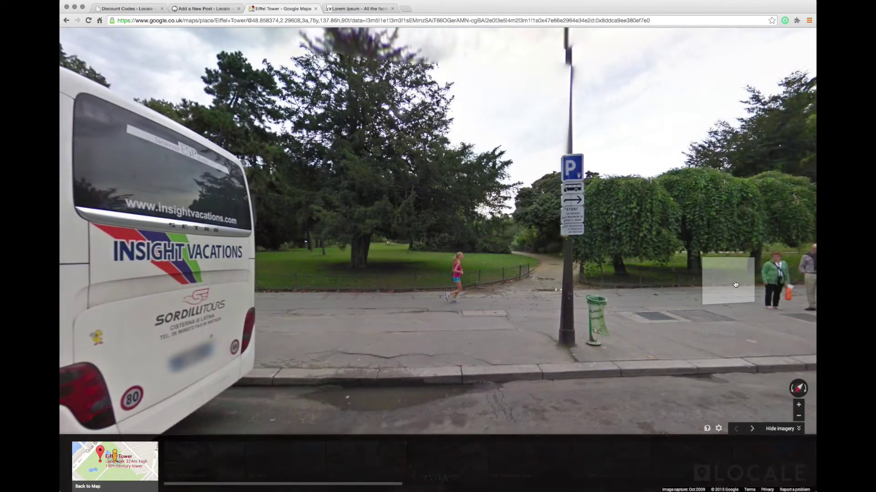
Step: Frame the tower in the Street View and select the page address for copying
{"action": "left_click_drag", "start_coordinate": [727, 279], "coordinate": [331, 282]}
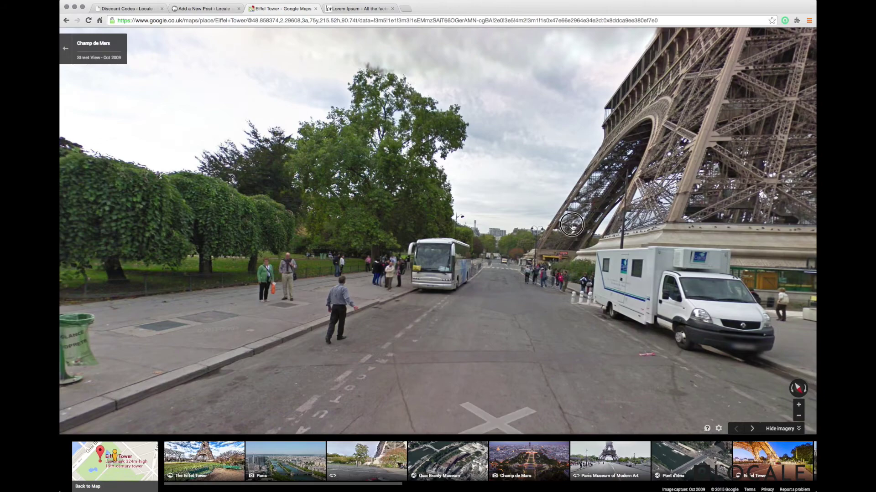
{"action": "left_click_drag", "start_coordinate": [602, 283], "coordinate": [276, 286]}
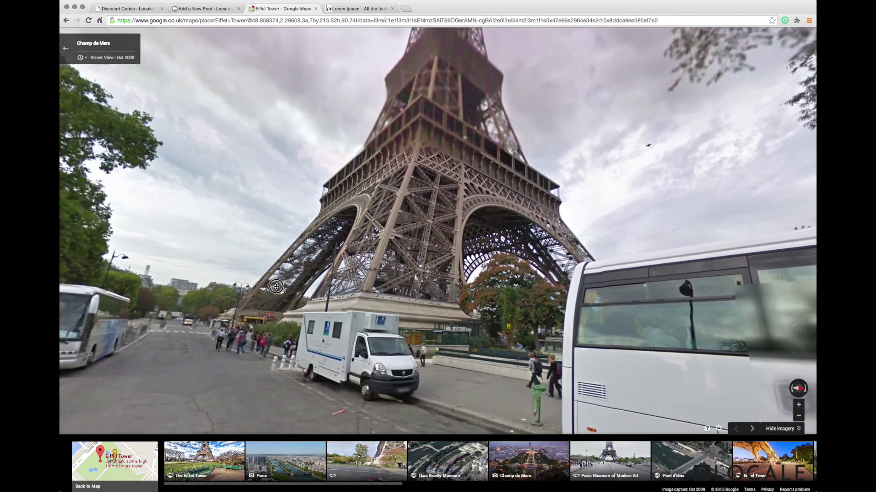
{"action": "left_click", "coordinate": [276, 286]}
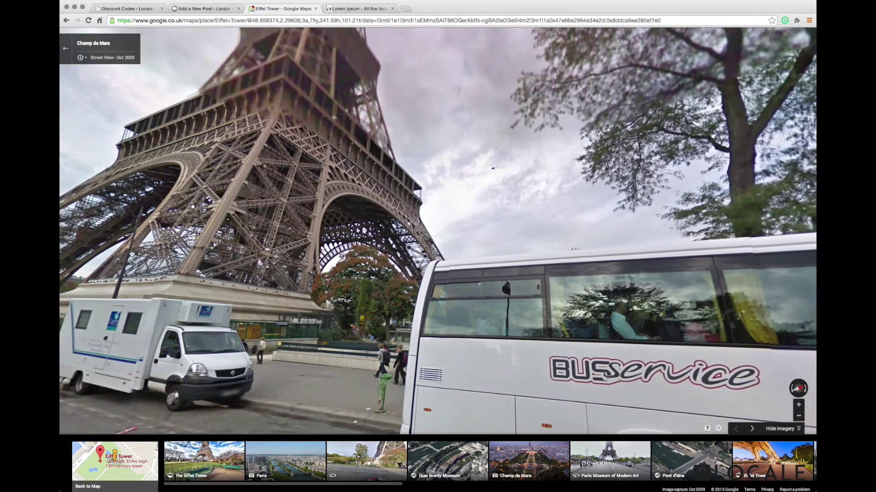
{"action": "mouse_move", "coordinate": [451, 255]}
{"action": "left_mouse_down"}
{"action": "mouse_move", "coordinate": [403, 255]}
{"action": "mouse_move", "coordinate": [397, 188]}
{"action": "left_mouse_up"}
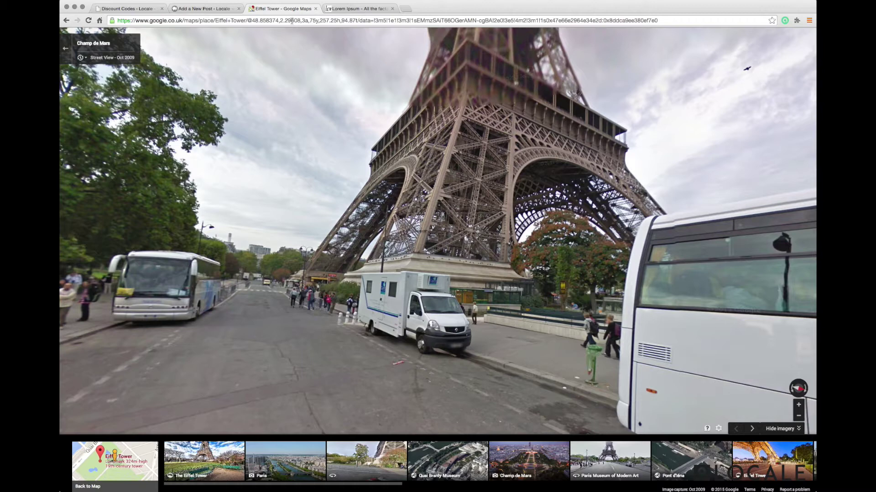
{"action": "left_click", "coordinate": [662, 19]}
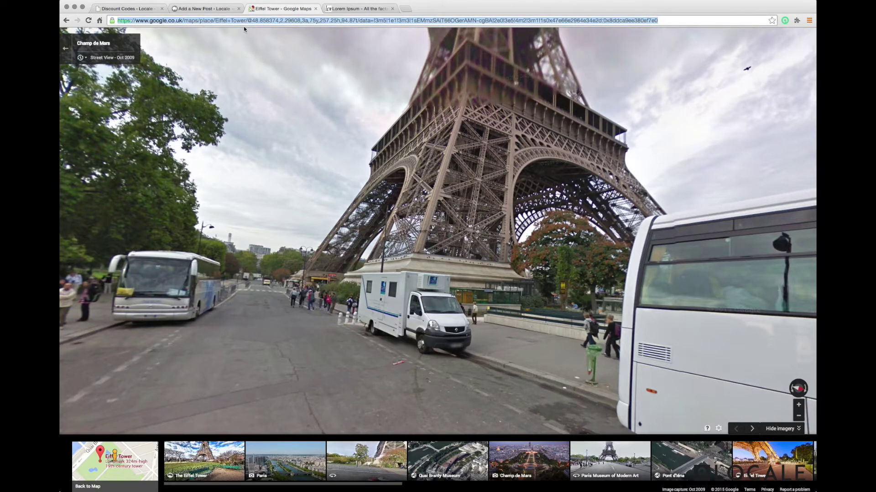
Step: Paste the Eiffel Tower Street View link into the Google URL or Embed Code field
{"action": "left_click", "coordinate": [192, 8]}
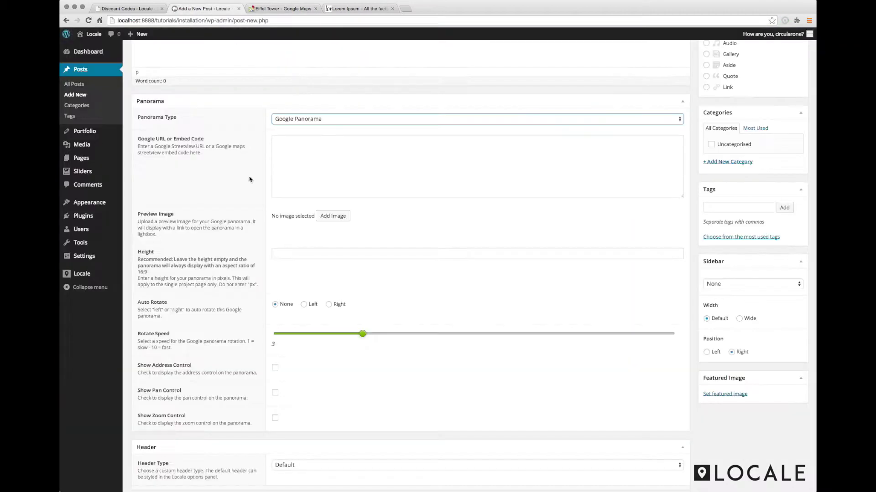
{"action": "left_click", "coordinate": [286, 140]}
{"action": "type", "text": "https://www.google.co.uk/maps/place/Eiffel+Tower/@48.858374,2.29608,3a,75y,257.25h,94.87t/data=!3m5!1e1!3m3!1sEMmzSAiT66OGerAMN-cgBA!2e0!3e5!4m2!3m1!1s0x47e66e2964e34e2d:0x8ddca9ee380ef7e0"}
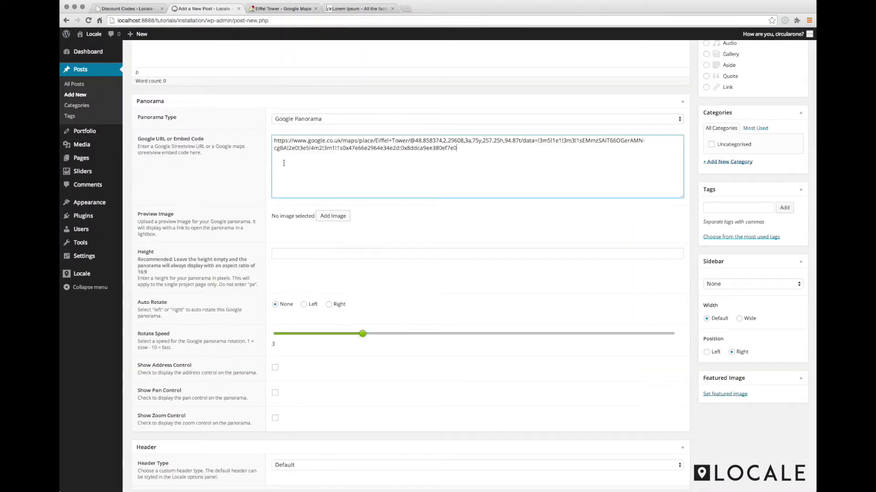
{"action": "left_click", "coordinate": [246, 163]}
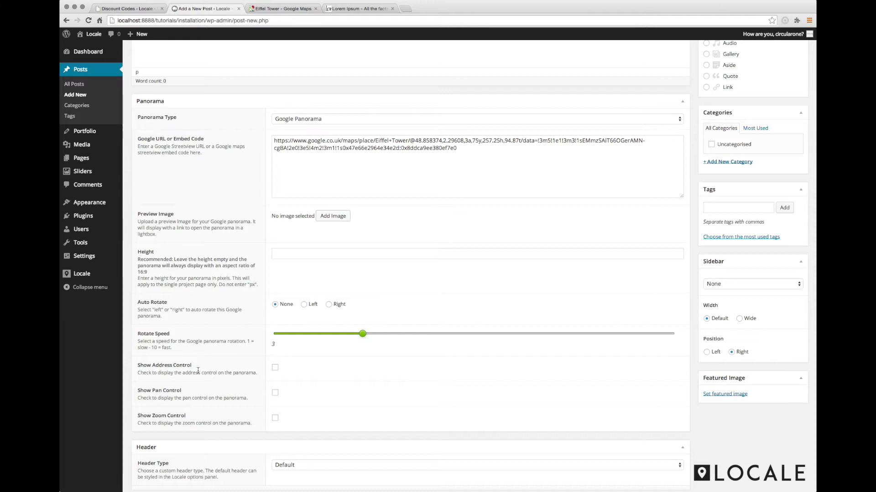
Step: Tick Show Address Control, leaving its position at the default
{"action": "left_click", "coordinate": [276, 368]}
{"action": "scroll", "coordinate": [249, 380], "scroll_direction": "down", "scroll_amount": 1}
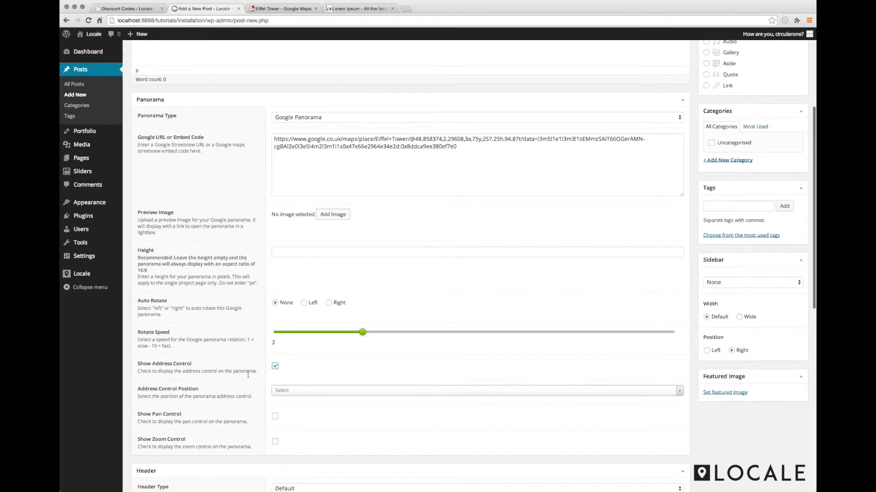
{"action": "left_click", "coordinate": [292, 395]}
{"action": "scroll", "coordinate": [308, 383], "scroll_direction": "down", "scroll_amount": 3}
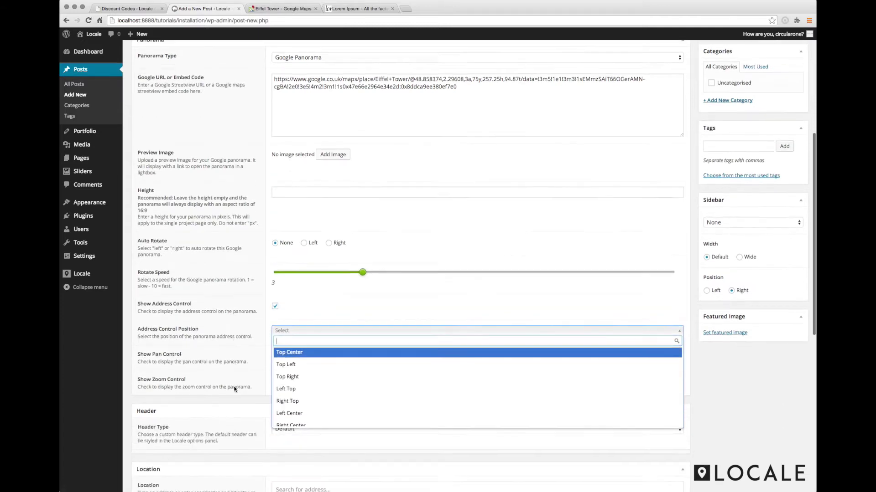
{"action": "scroll", "coordinate": [333, 369], "scroll_direction": "down", "scroll_amount": 3}
{"action": "scroll", "coordinate": [333, 369], "scroll_direction": "down", "scroll_amount": 1}
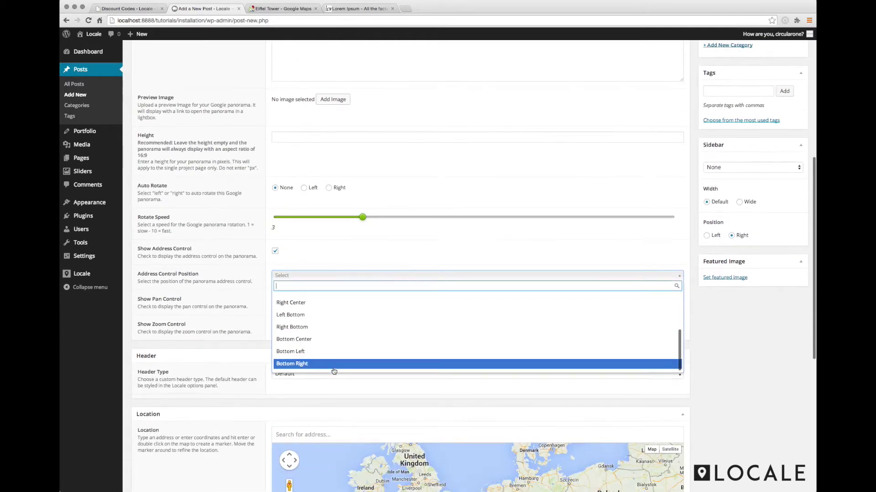
{"action": "scroll", "coordinate": [332, 367], "scroll_direction": "up", "scroll_amount": 3}
{"action": "scroll", "coordinate": [219, 347], "scroll_direction": "up", "scroll_amount": 2}
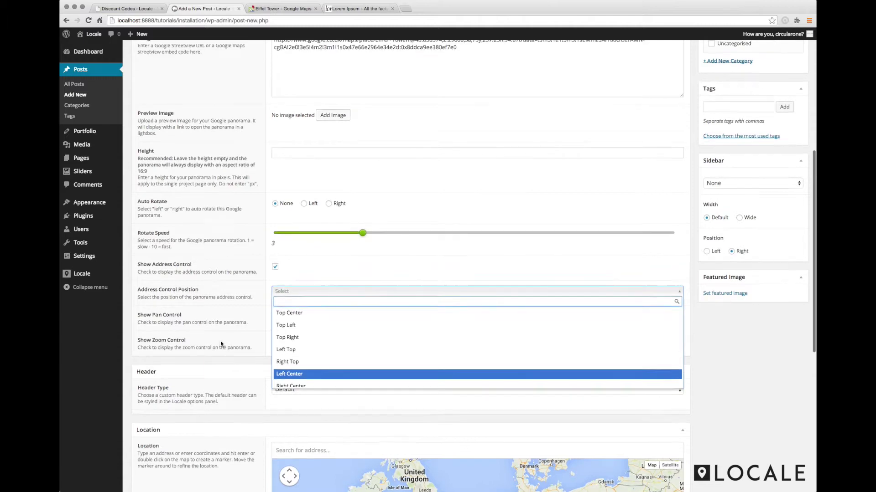
{"action": "left_click", "coordinate": [249, 344]}
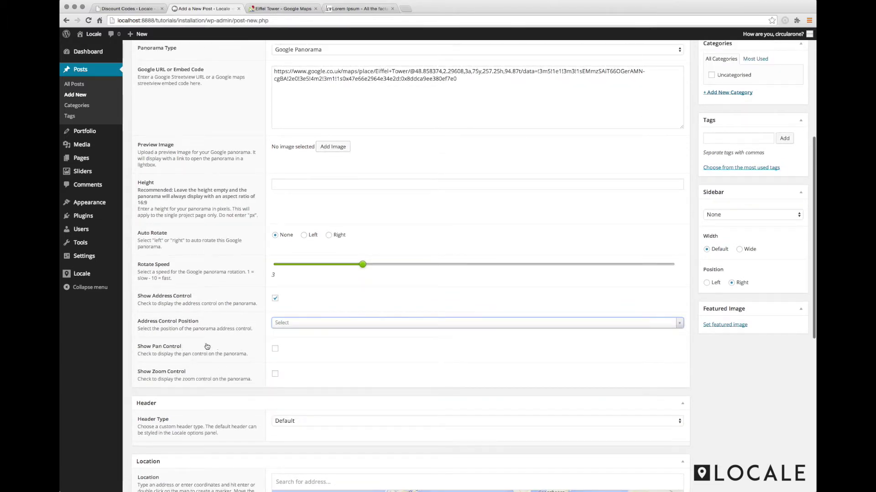
{"action": "scroll", "coordinate": [208, 346], "scroll_direction": "up", "scroll_amount": 1}
{"action": "scroll", "coordinate": [207, 344], "scroll_direction": "up", "scroll_amount": 1}
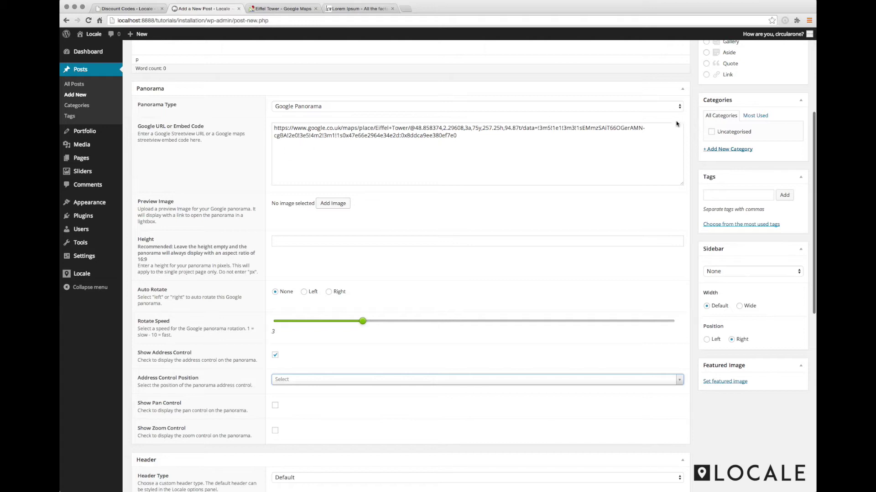
{"action": "scroll", "coordinate": [676, 124], "scroll_direction": "up", "scroll_amount": 2}
{"action": "scroll", "coordinate": [675, 124], "scroll_direction": "up", "scroll_amount": 4}
Step: Enter the post title and copy the first Lorem Ipsum paragraph from lipsum.com
{"action": "left_click", "coordinate": [254, 54]}
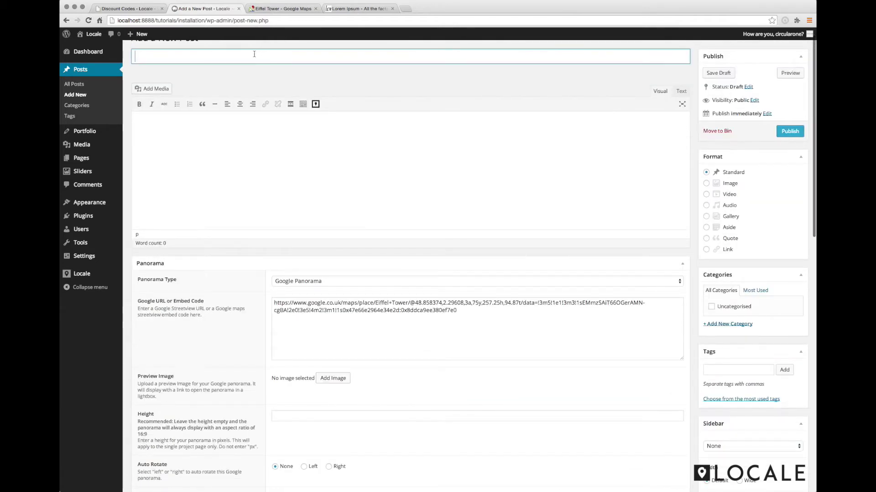
{"action": "type", "text": "Eiffel "}
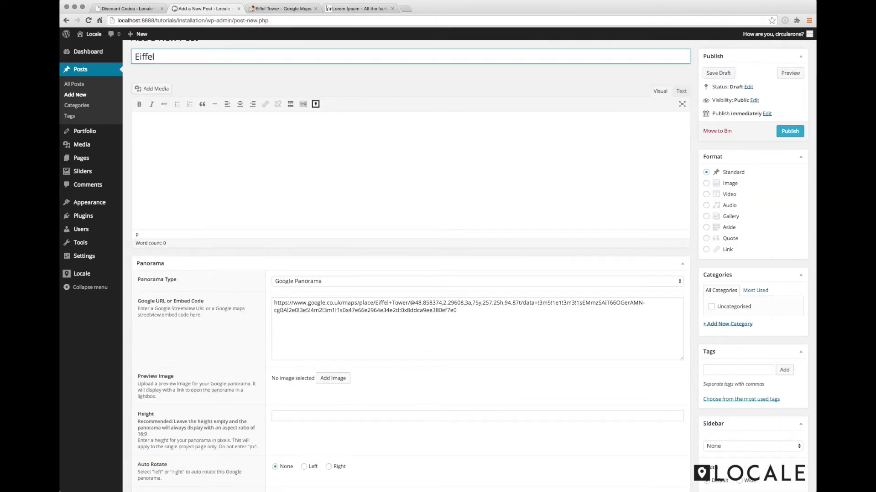
{"action": "type", "text": "Tower"}
{"action": "left_click", "coordinate": [352, 9]}
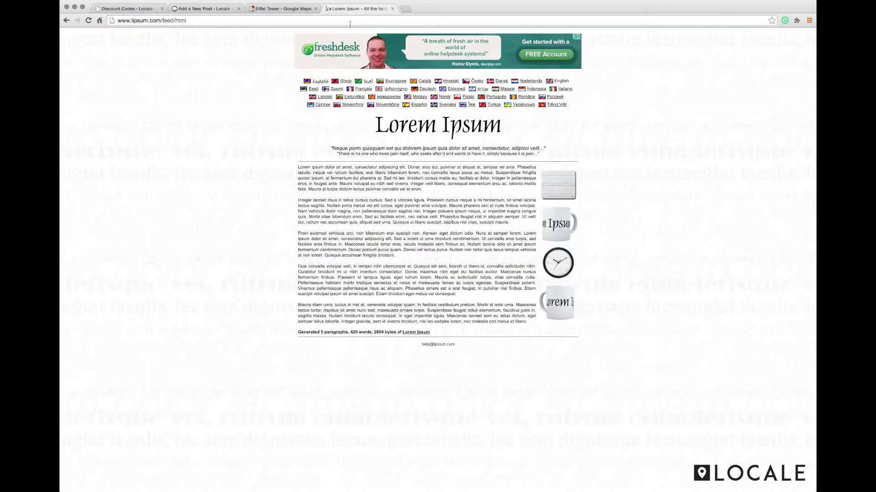
{"action": "left_click_drag", "start_coordinate": [298, 168], "coordinate": [423, 190]}
{"action": "key", "text": "super+c"}
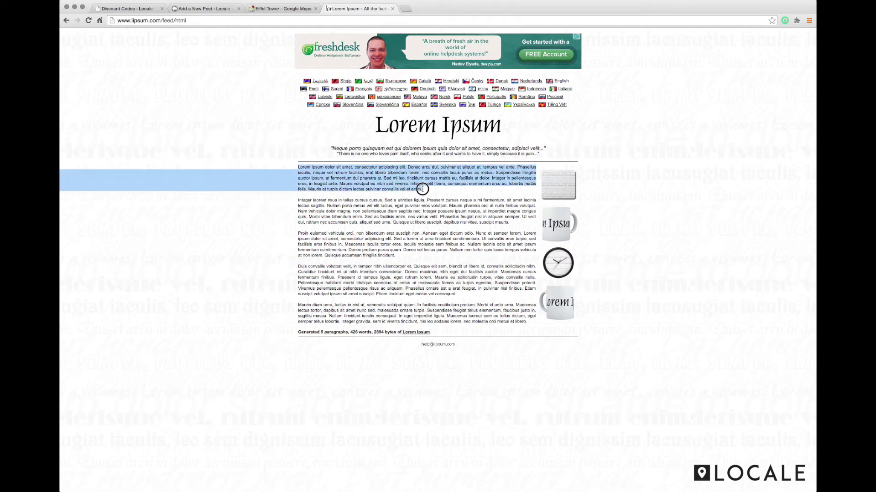
{"action": "left_click", "coordinate": [206, 8]}
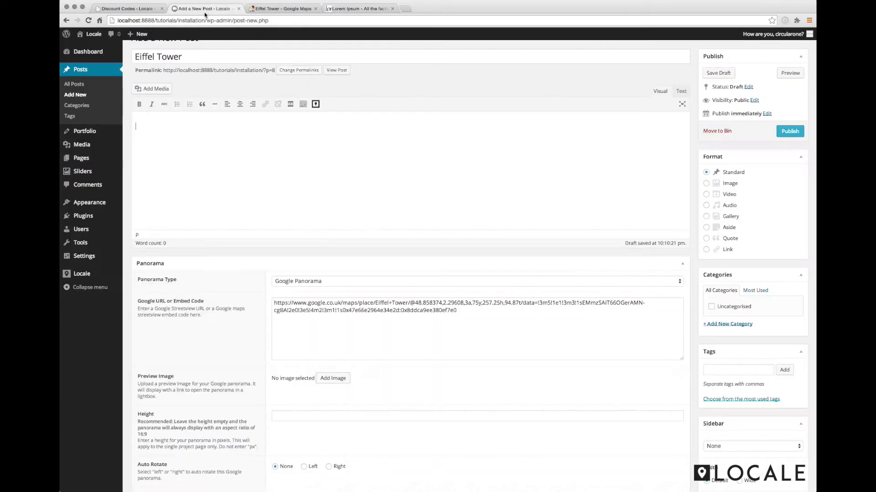
Step: Paste the paragraph into the post body in Text mode and publish the post
{"action": "left_click", "coordinate": [681, 91]}
{"action": "left_click", "coordinate": [257, 118]}
{"action": "key", "text": "super+v"}
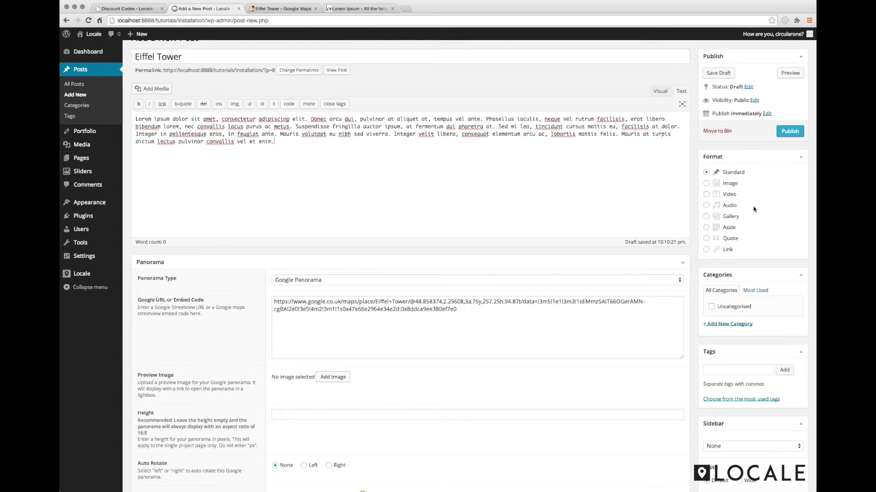
{"action": "left_click", "coordinate": [789, 131]}
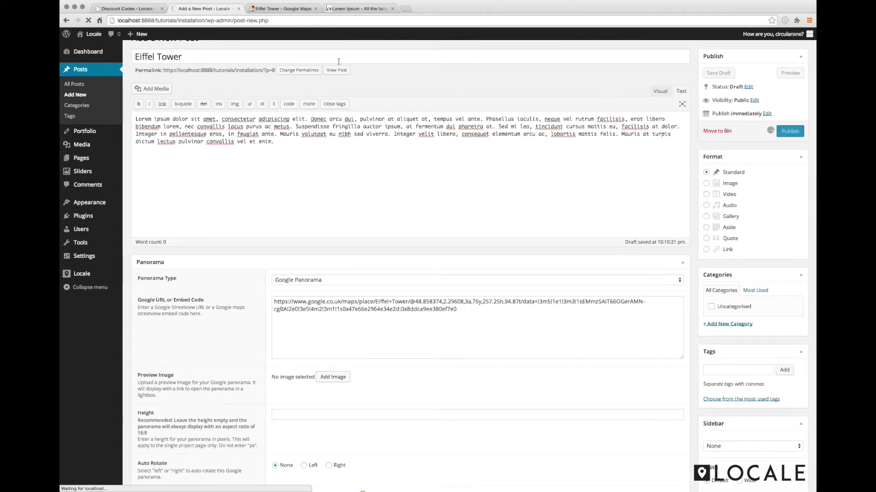
Step: View the published Eiffel Tower post in a new tab and look around its panorama
{"action": "right_click", "coordinate": [342, 111]}
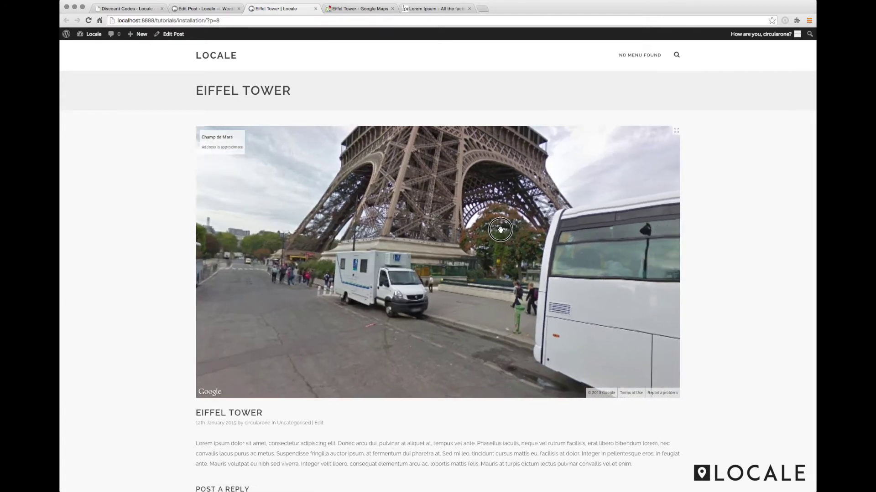
{"action": "mouse_move", "coordinate": [553, 234]}
{"action": "left_mouse_down"}
{"action": "mouse_move", "coordinate": [647, 214]}
{"action": "mouse_move", "coordinate": [607, 238]}
{"action": "mouse_move", "coordinate": [581, 229]}
{"action": "left_mouse_up"}
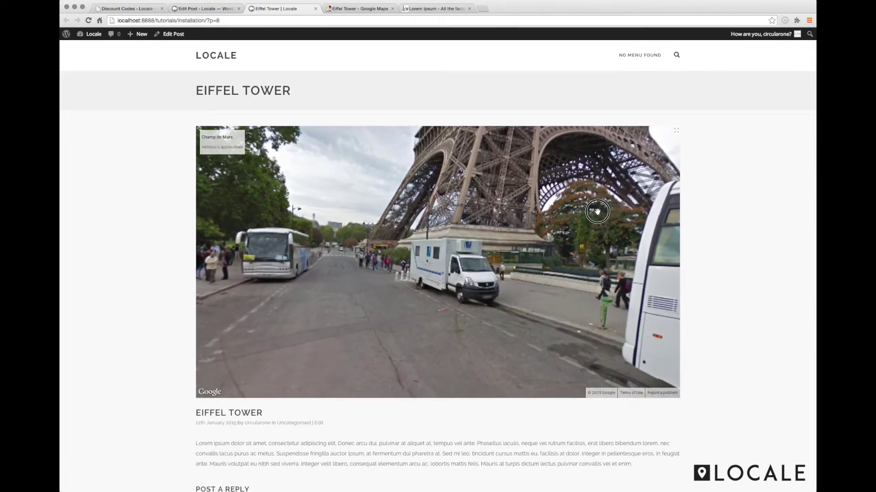
Step: Hide the address control and show the pan control at Bottom Left
{"action": "left_click", "coordinate": [198, 10]}
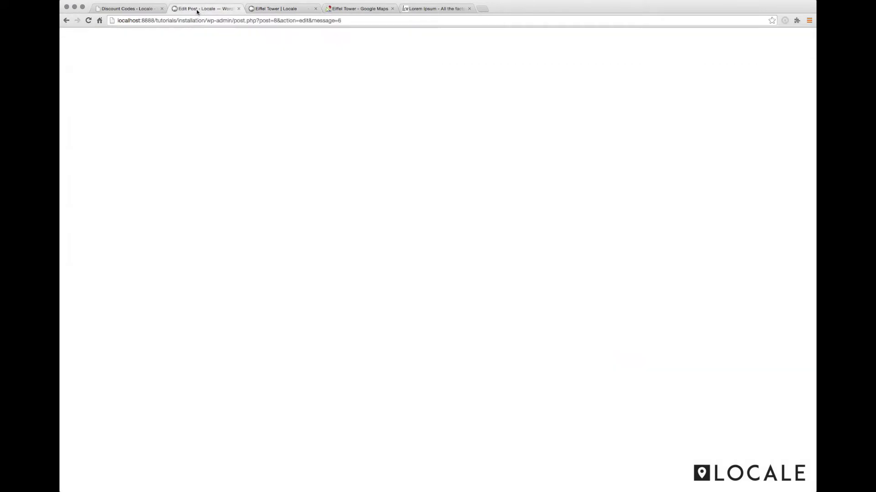
{"action": "scroll", "coordinate": [239, 389], "scroll_direction": "down", "scroll_amount": 5}
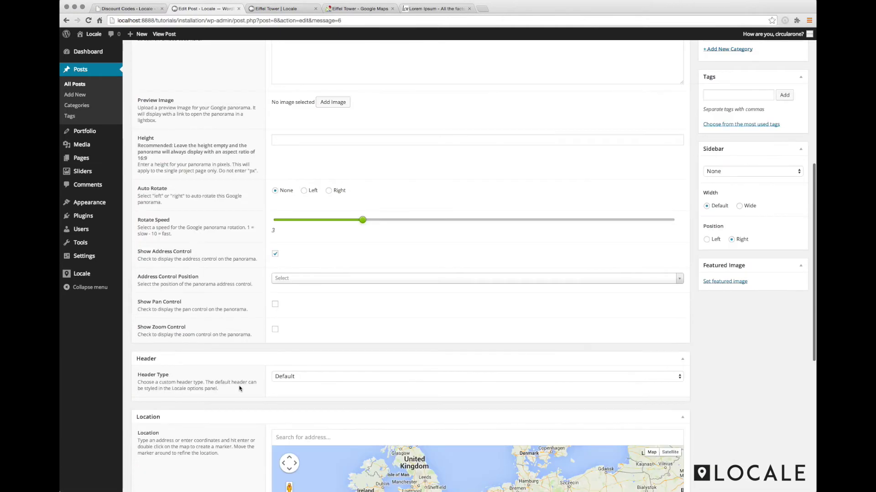
{"action": "left_click", "coordinate": [277, 255]}
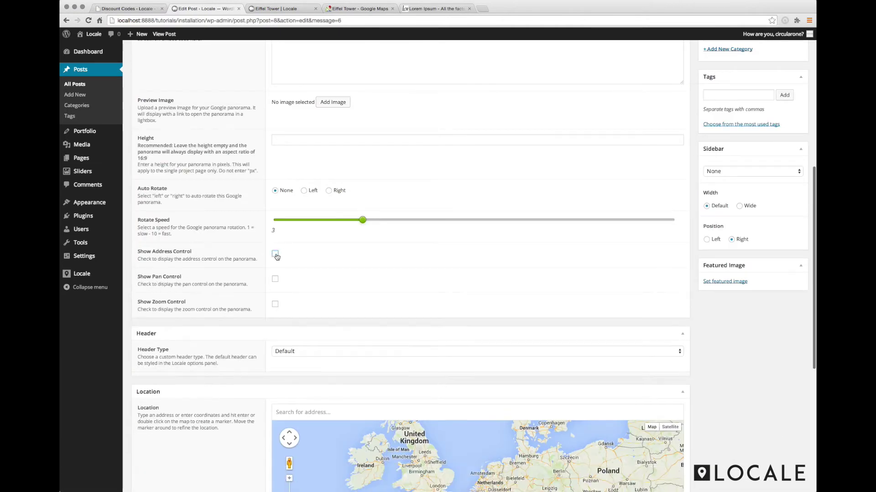
{"action": "left_click", "coordinate": [275, 280]}
{"action": "left_click", "coordinate": [375, 305]}
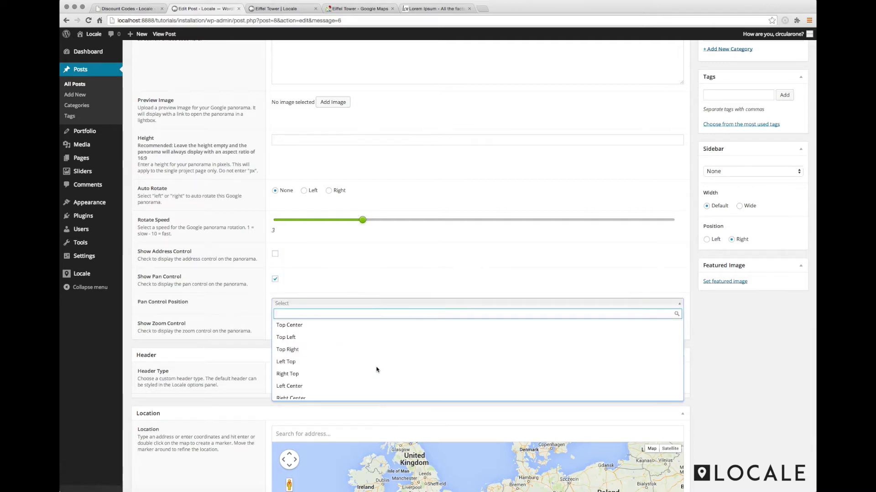
{"action": "scroll", "coordinate": [375, 369], "scroll_direction": "down", "scroll_amount": 3}
{"action": "scroll", "coordinate": [375, 370], "scroll_direction": "down", "scroll_amount": 1}
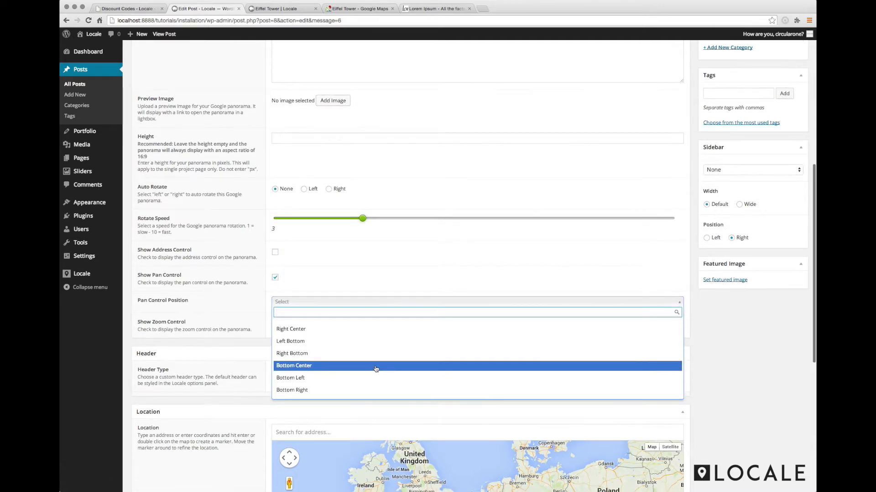
{"action": "left_click", "coordinate": [332, 379]}
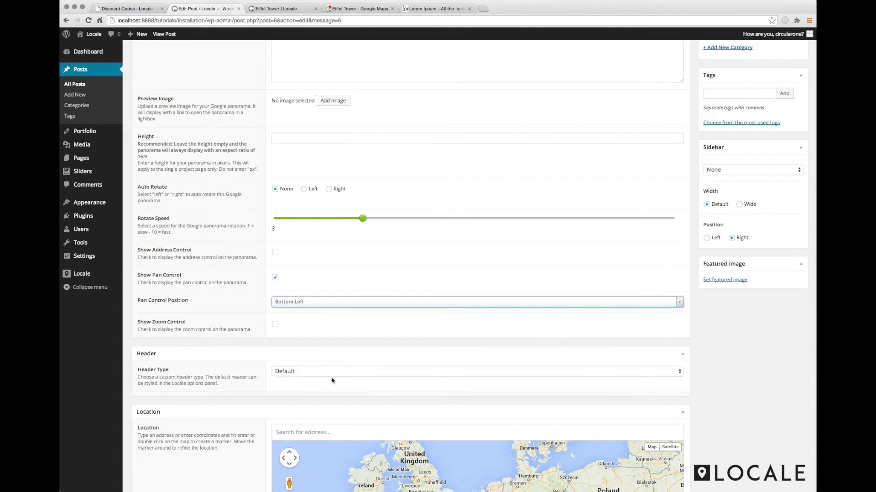
{"action": "scroll", "coordinate": [239, 287], "scroll_direction": "up", "scroll_amount": 2}
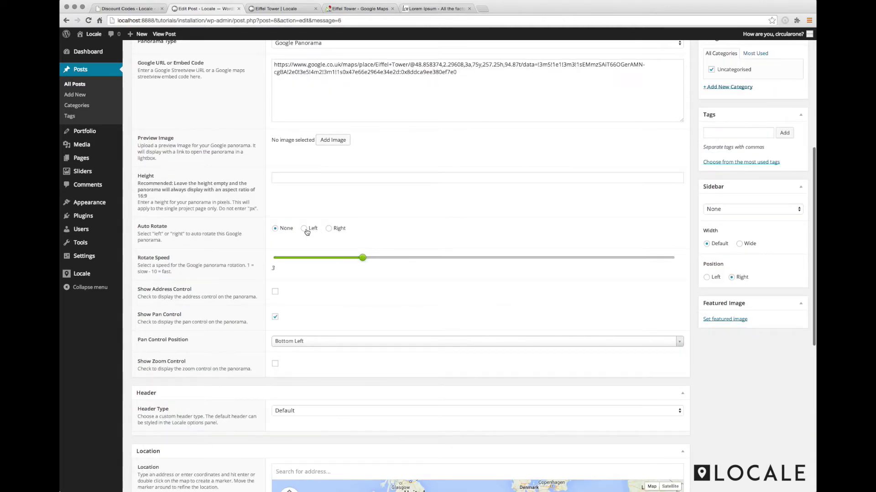
Step: Set auto-rotate to Right at speed 2 and update the post
{"action": "left_click", "coordinate": [328, 229]}
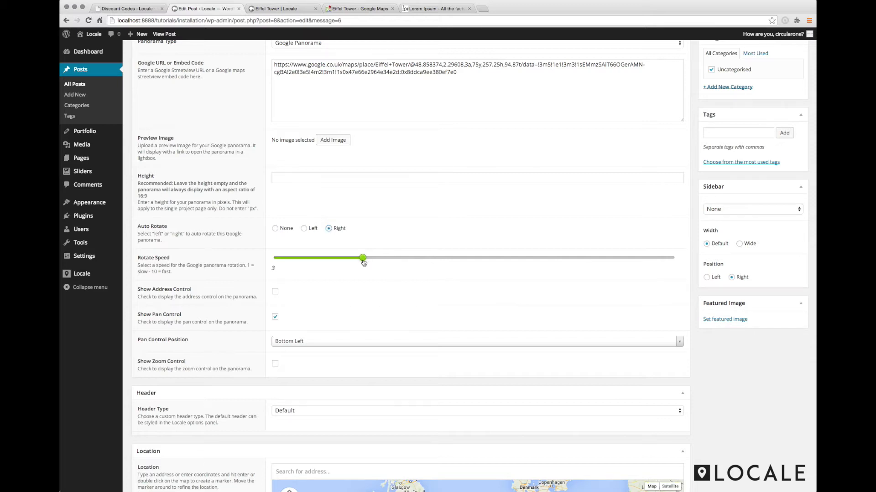
{"action": "left_click_drag", "start_coordinate": [361, 262], "coordinate": [318, 259]}
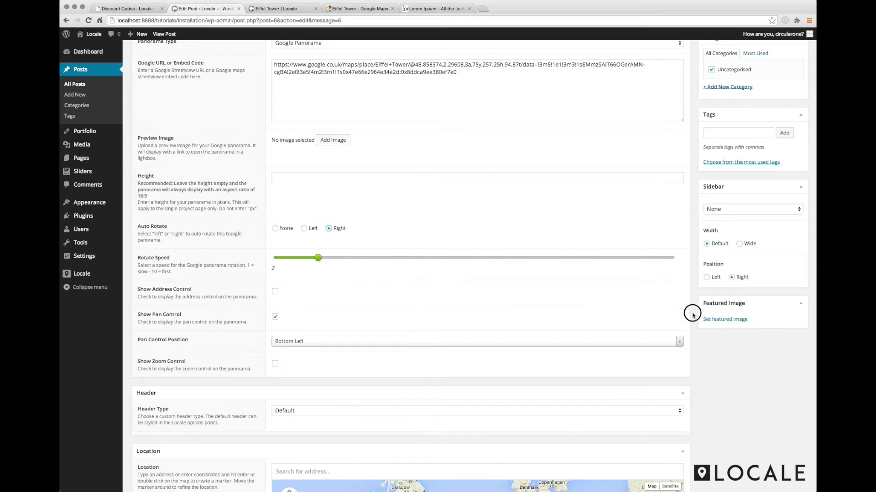
{"action": "scroll", "coordinate": [692, 314], "scroll_direction": "up", "scroll_amount": 5}
{"action": "left_click", "coordinate": [789, 171]}
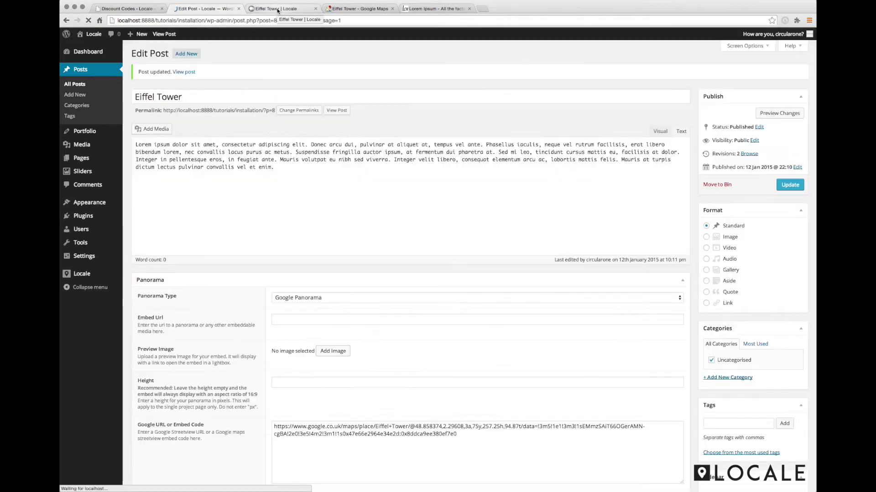
{"action": "left_click", "coordinate": [277, 9]}
Step: Reload the published post and test the panorama's new controls
{"action": "left_click", "coordinate": [87, 20]}
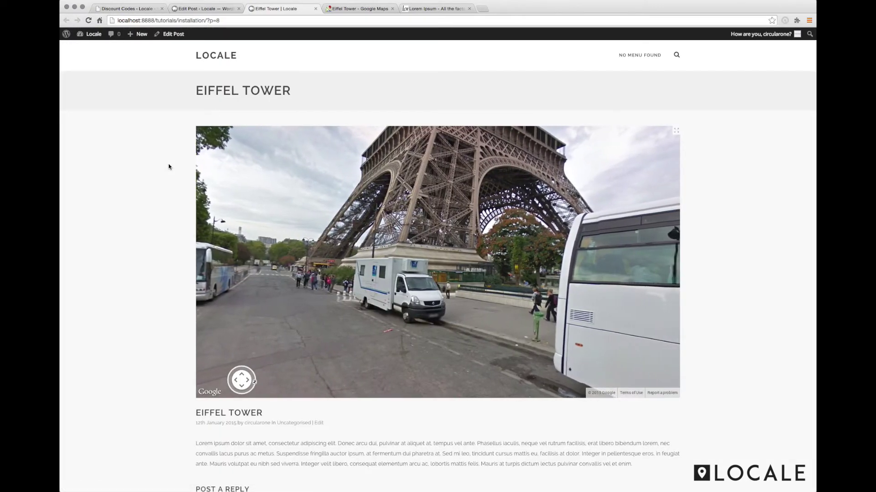
{"action": "mouse_move", "coordinate": [410, 202]}
{"action": "left_mouse_down"}
{"action": "mouse_move", "coordinate": [307, 198]}
{"action": "mouse_move", "coordinate": [477, 201]}
{"action": "left_mouse_up"}
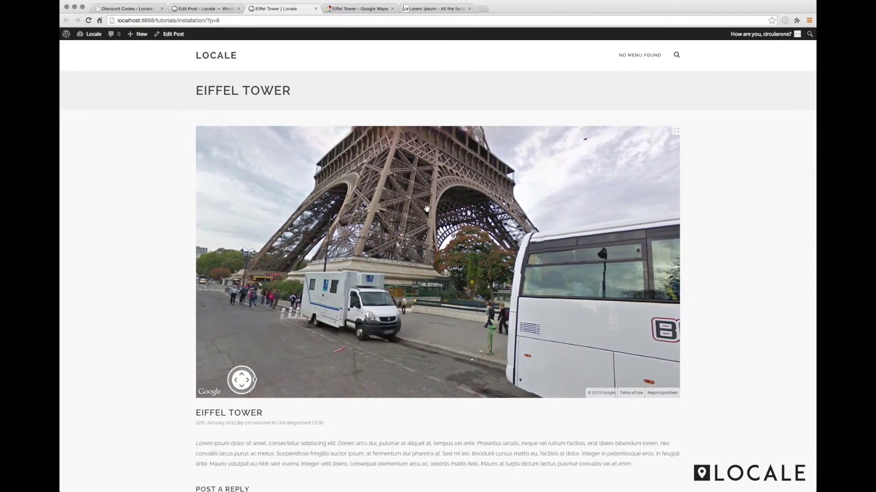
{"action": "left_click_drag", "start_coordinate": [427, 209], "coordinate": [411, 212]}
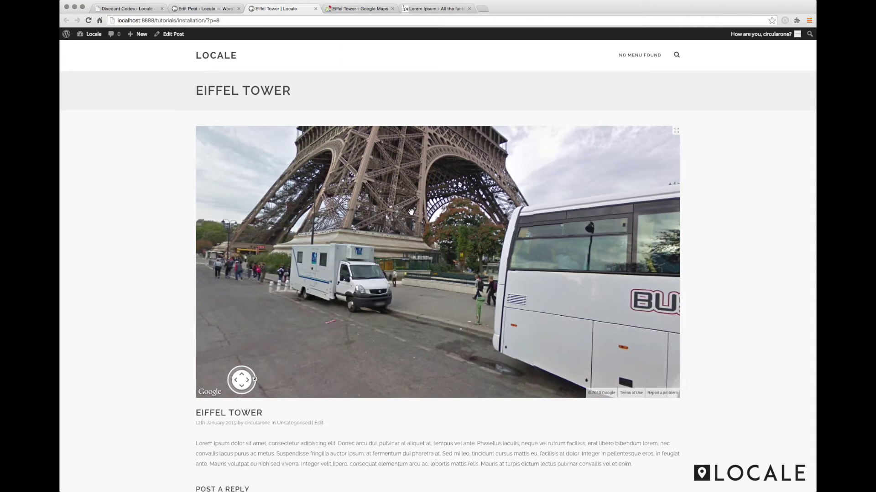
{"action": "left_click_drag", "start_coordinate": [427, 287], "coordinate": [301, 281]}
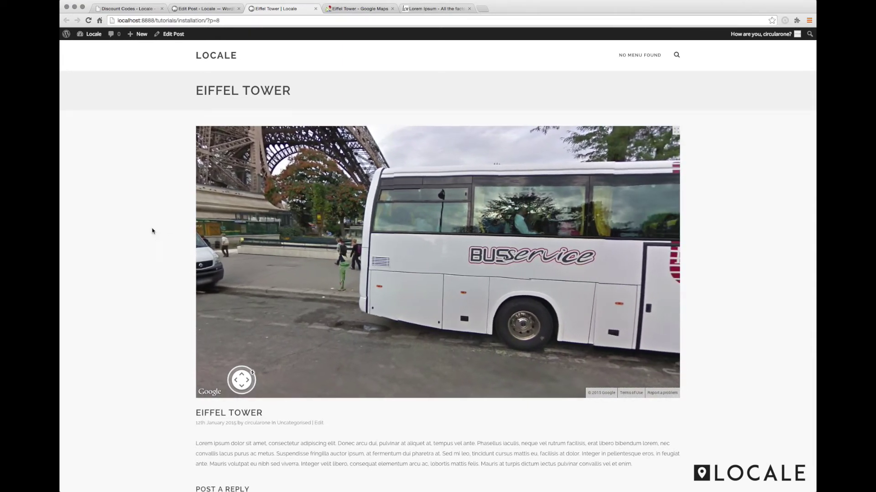
Step: Delete the Google URL from the post's embed field back in the editor
{"action": "left_click", "coordinate": [193, 9]}
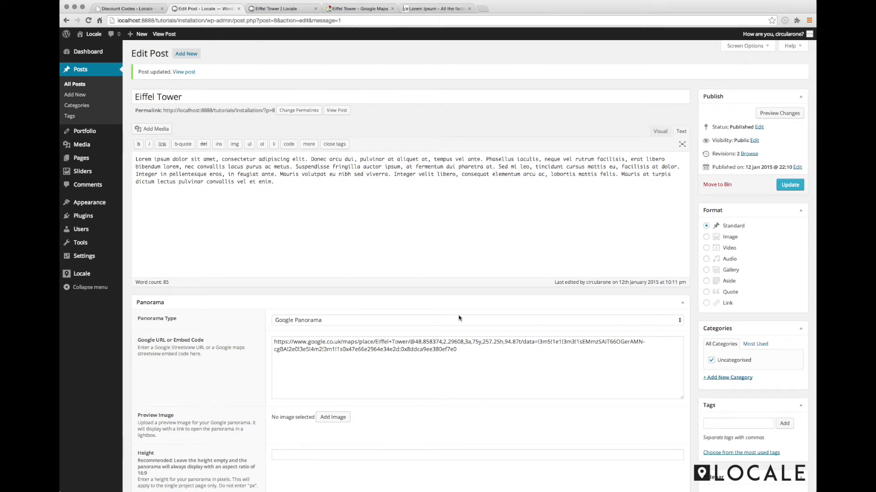
{"action": "left_click_drag", "start_coordinate": [464, 352], "coordinate": [267, 332]}
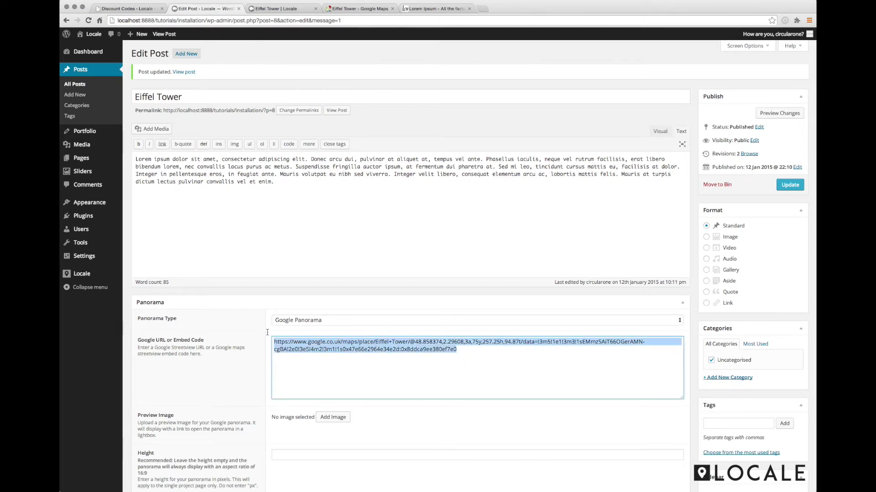
{"action": "key", "text": "BackSpace"}
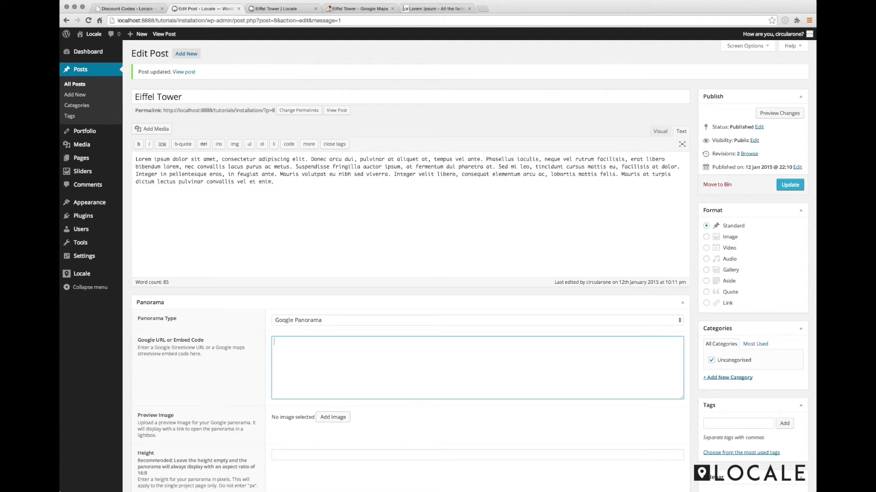
{"action": "left_click", "coordinate": [345, 9]}
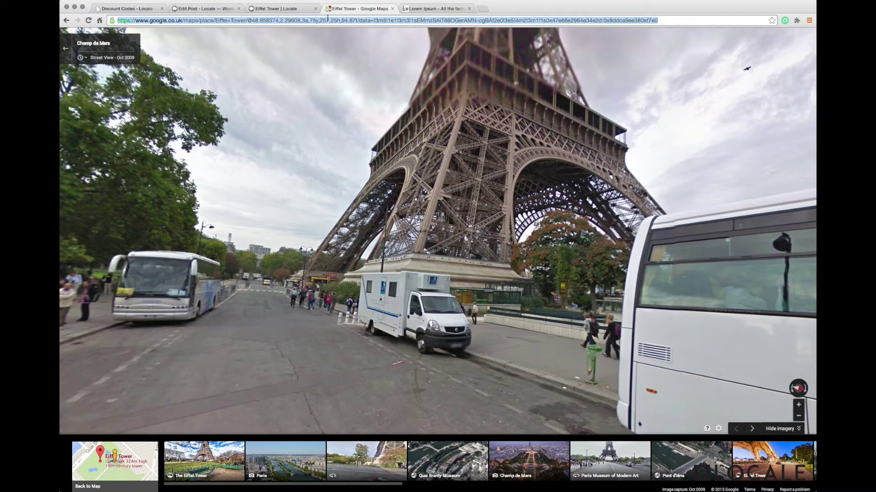
{"action": "type", "text": "go"}
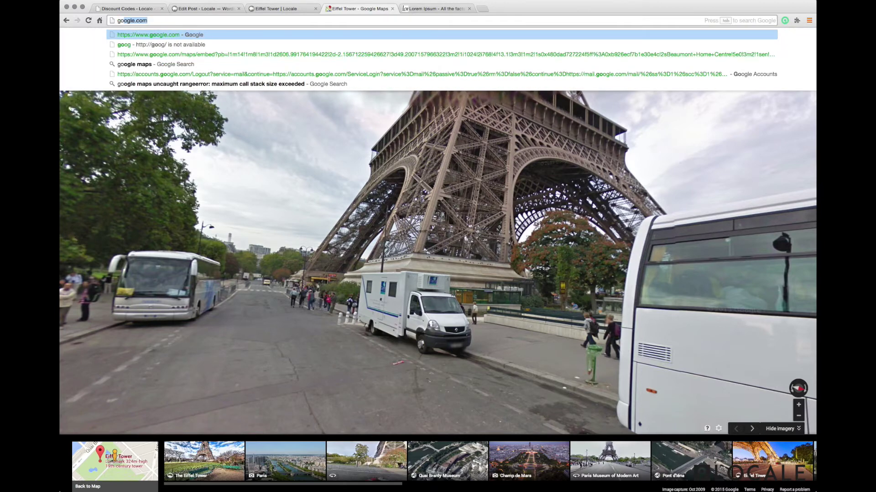
{"action": "type", "text": "ogl"}
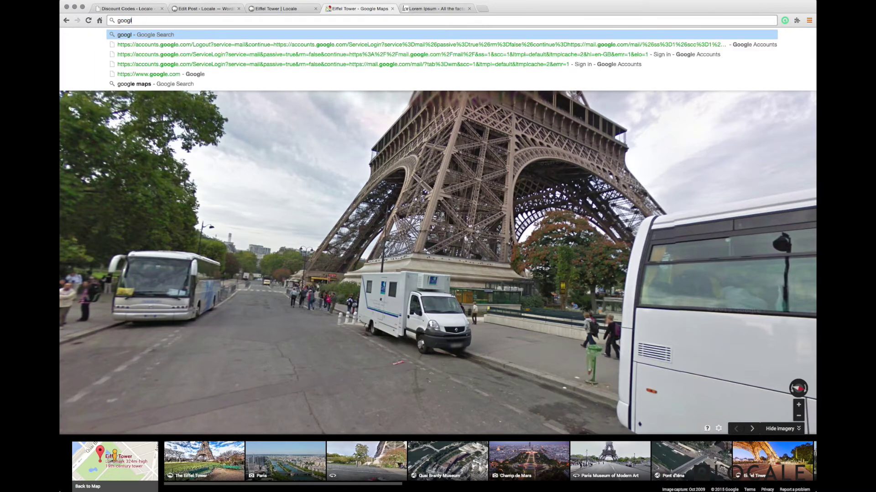
{"action": "type", "text": "e maps"}
Step: Open Google Maps from a search and locate the Eiffel Tower
{"action": "key", "text": "Return"}
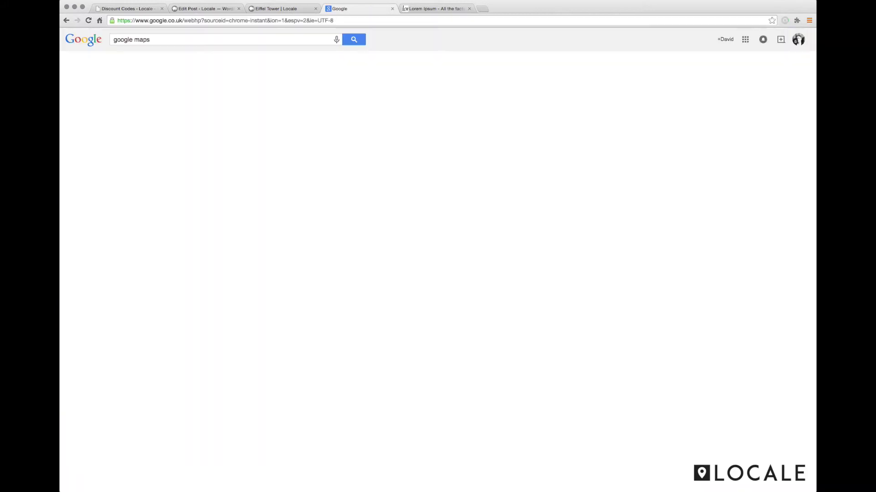
{"action": "left_click", "coordinate": [152, 101]}
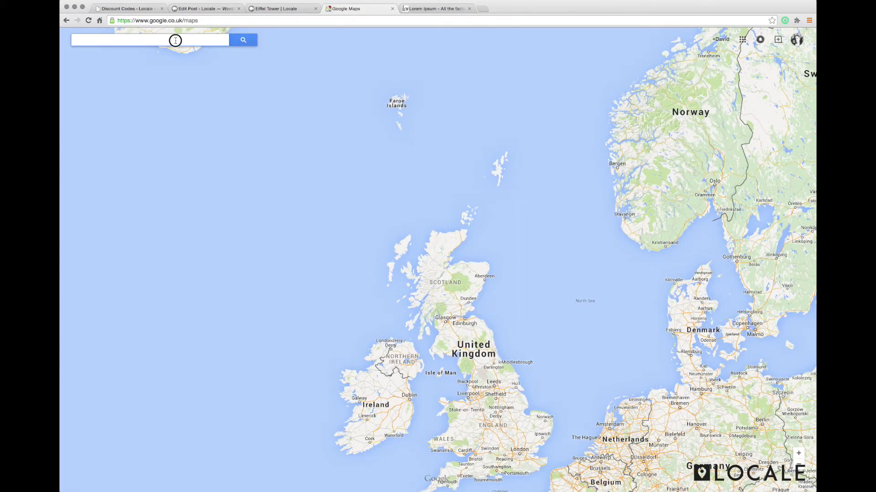
{"action": "left_click", "coordinate": [176, 41]}
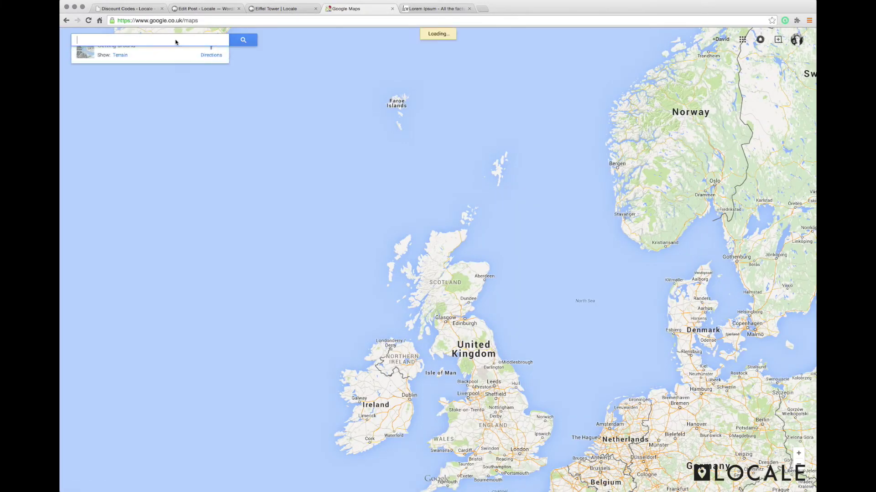
{"action": "type", "text": "eif"}
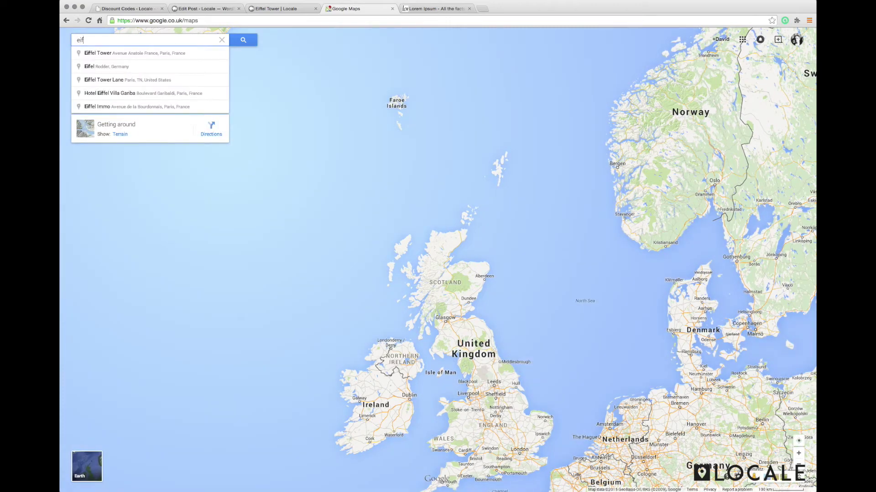
{"action": "left_click", "coordinate": [117, 55]}
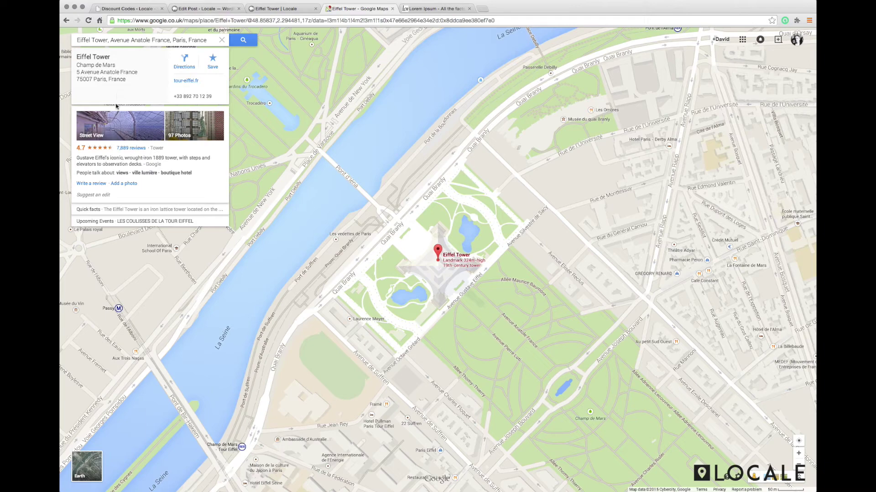
Step: Open the observation-deck Street View, turn toward the city and select its address for copying
{"action": "left_click", "coordinate": [118, 134]}
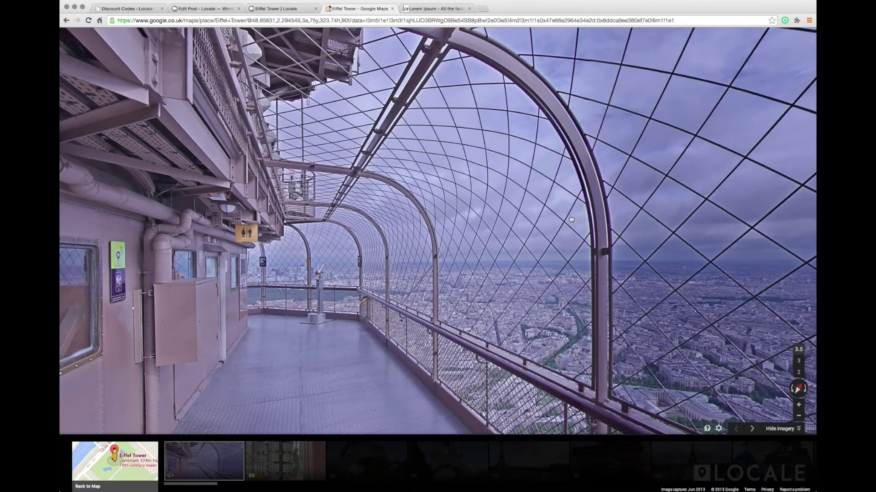
{"action": "left_click_drag", "start_coordinate": [552, 210], "coordinate": [230, 68]}
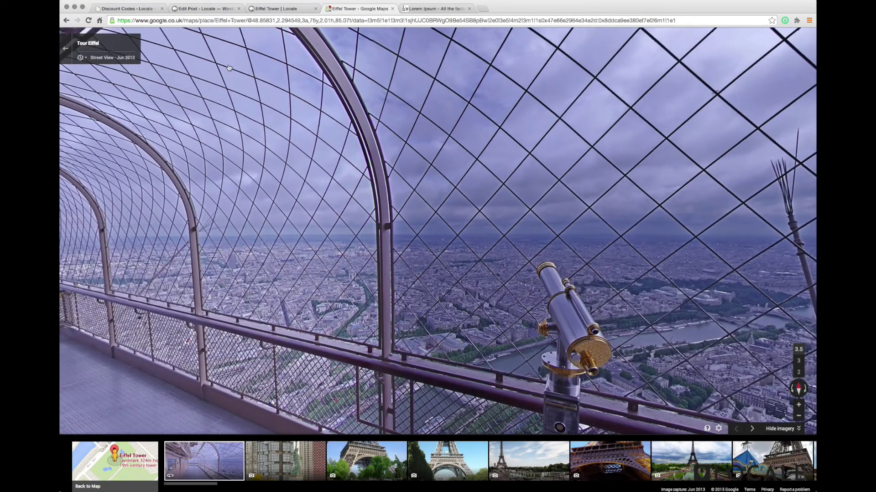
{"action": "left_click", "coordinate": [235, 20]}
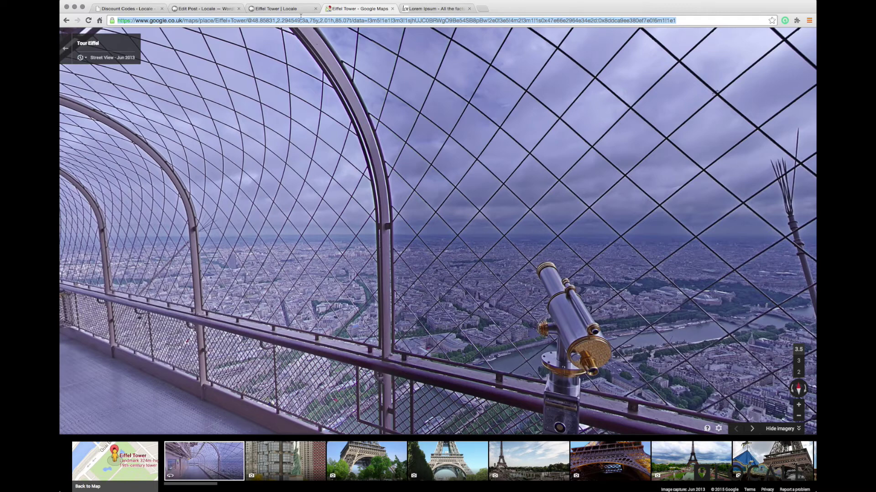
{"action": "left_click", "coordinate": [204, 9]}
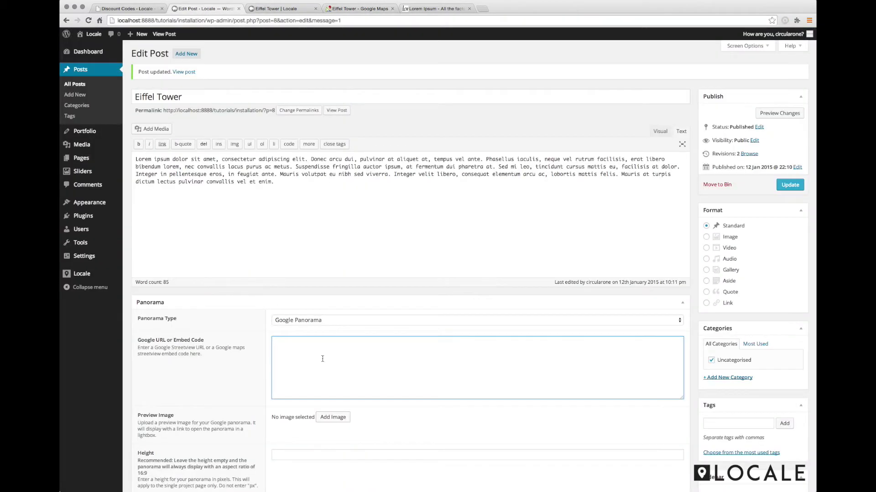
Step: Paste the observation-deck address as the panorama source, update the post and reload it live
{"action": "type", "text": "https://www.google.co.uk/maps/place/Eiffel+Tower/@48.85831,2.294549,3a,75y,2.01h,85.07t/data=!3m5!1e1!3m3!1sjhUJC0BRWgO9Be54SB8pBw!2e0!3e5!4m2!3m1!1s0x47e66e2964e34e2d:0x8ddca9ee380ef7e0!6m1!1e1"}
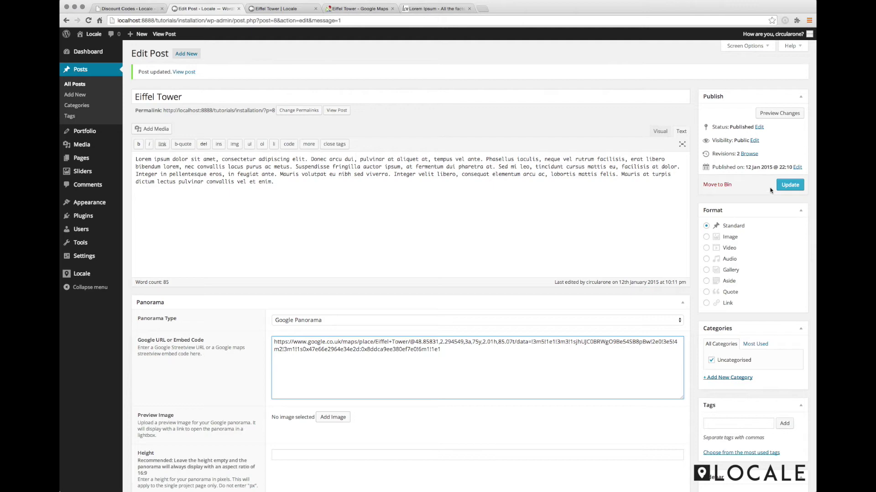
{"action": "left_click", "coordinate": [780, 187]}
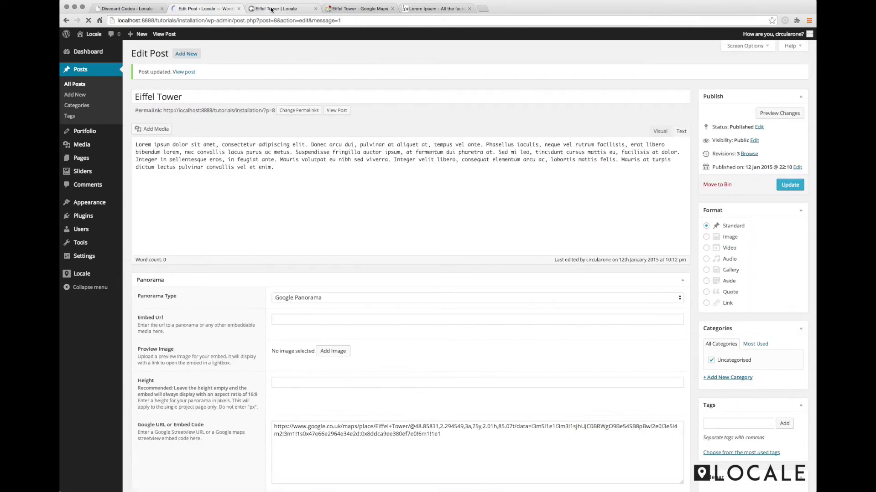
{"action": "left_click", "coordinate": [265, 9]}
Step: Reload the live post, pan around the embedded deck panorama, then return to the Maps tab
{"action": "key", "text": "super+r"}
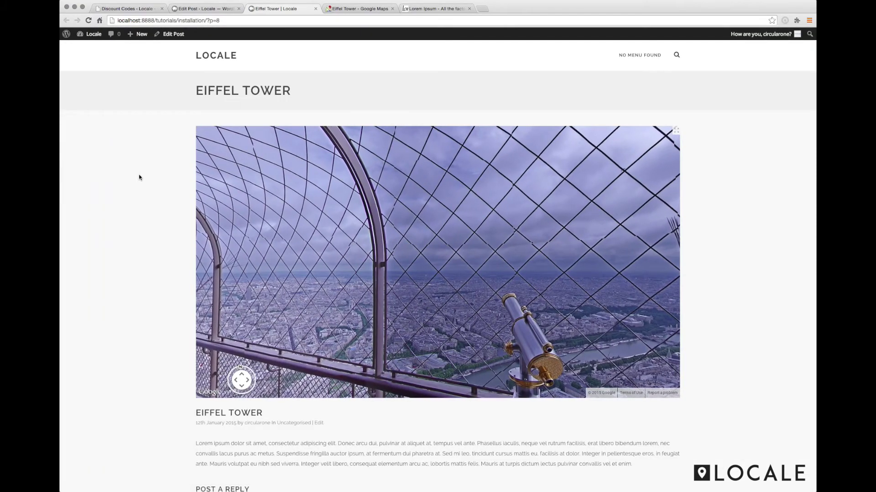
{"action": "left_click_drag", "start_coordinate": [580, 240], "coordinate": [289, 219]}
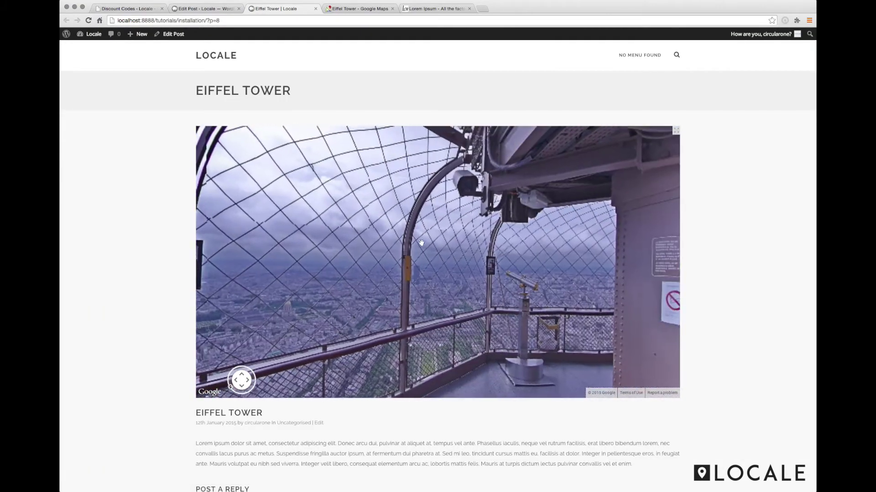
{"action": "mouse_move", "coordinate": [509, 240]}
{"action": "left_mouse_down"}
{"action": "mouse_move", "coordinate": [353, 245]}
{"action": "mouse_move", "coordinate": [485, 244]}
{"action": "left_mouse_up"}
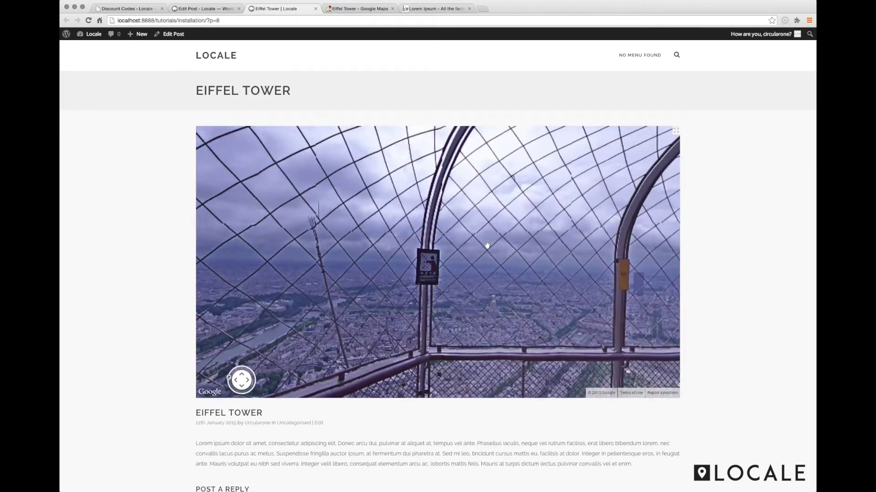
{"action": "left_click", "coordinate": [366, 10]}
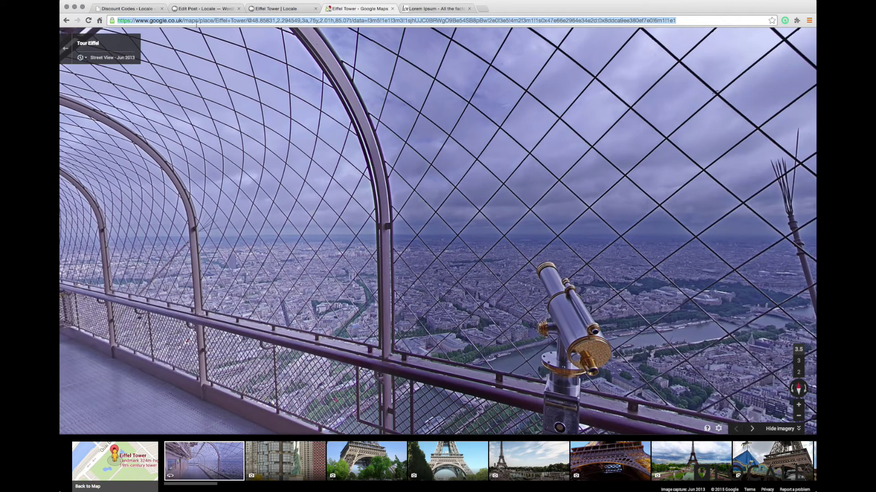
Step: Exit Street View and use the settings menu to return to classic Google Maps
{"action": "left_click", "coordinate": [68, 49]}
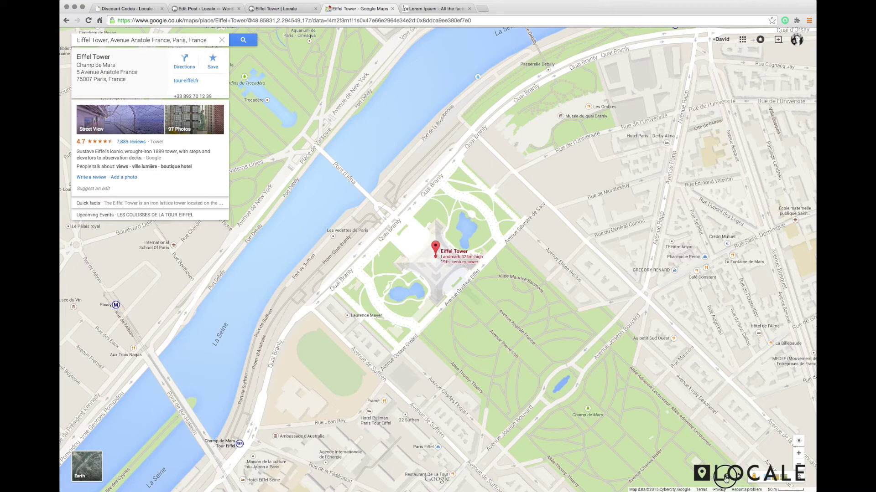
{"action": "left_click", "coordinate": [725, 480]}
{"action": "left_click", "coordinate": [741, 481]}
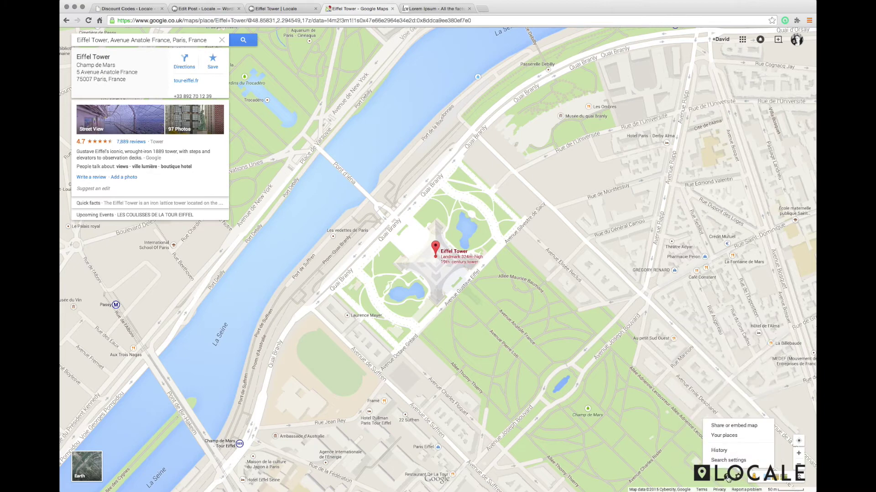
{"action": "left_click", "coordinate": [728, 480]}
{"action": "left_click", "coordinate": [721, 459]}
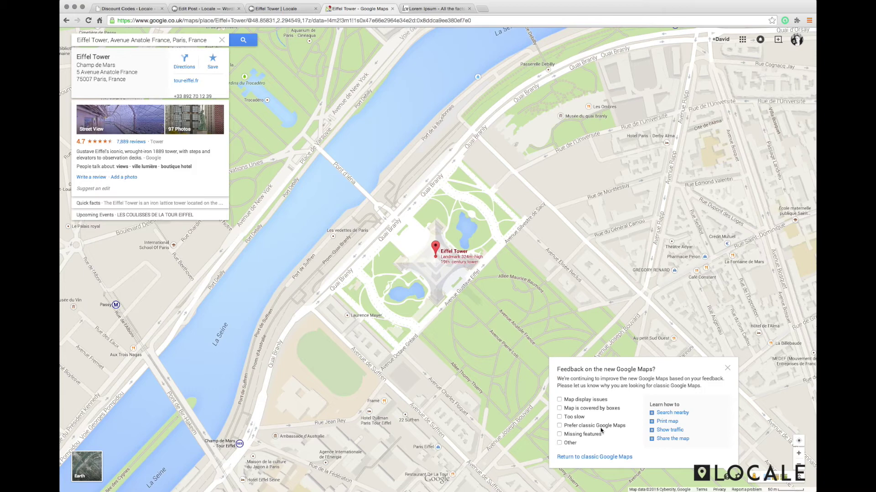
{"action": "left_click", "coordinate": [594, 457]}
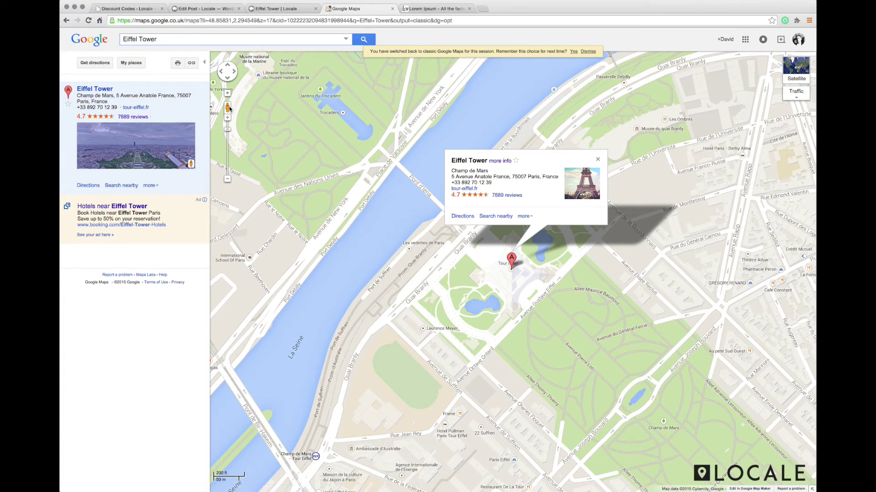
Step: Drop Pegman onto the Eiffel Tower, select the Street View's embed HTML code, and return to the post editor
{"action": "left_click_drag", "start_coordinate": [227, 107], "coordinate": [509, 261]}
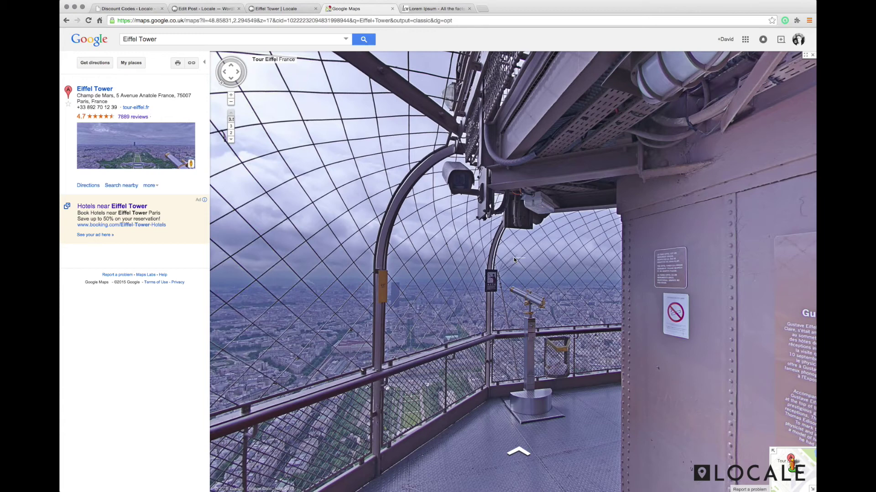
{"action": "left_click", "coordinate": [192, 63]}
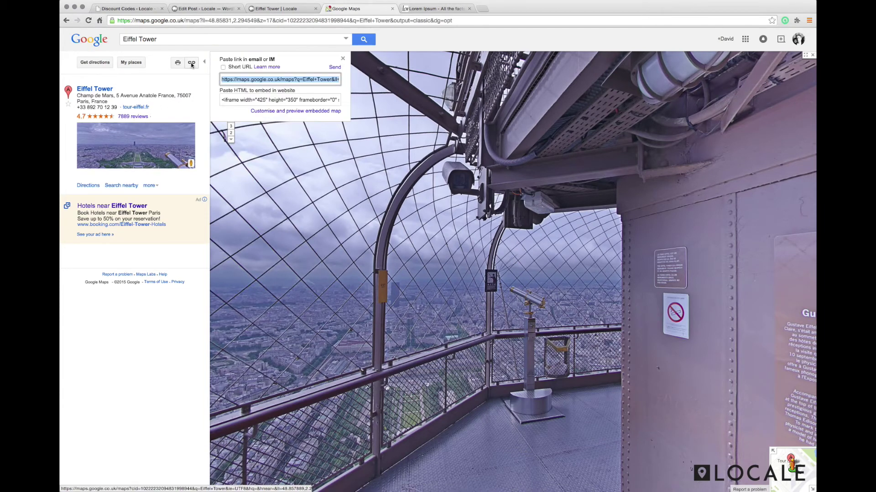
{"action": "left_click_drag", "start_coordinate": [232, 100], "coordinate": [376, 109]}
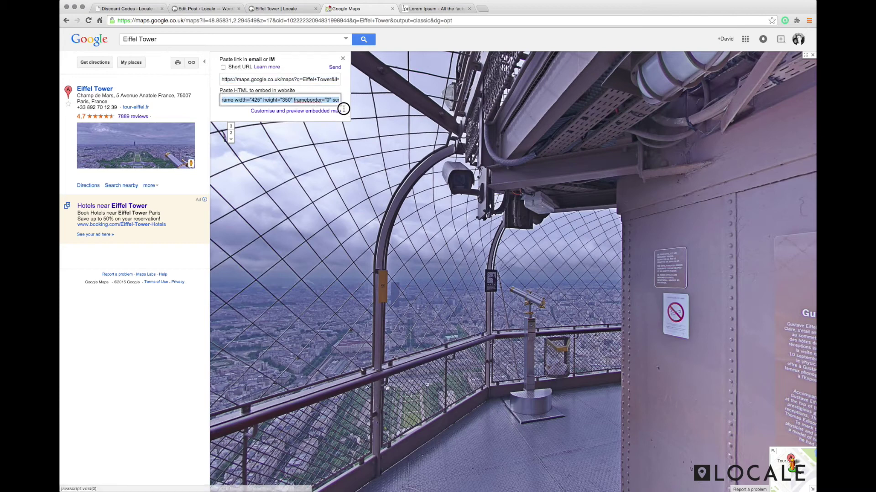
{"action": "left_click", "coordinate": [378, 111]}
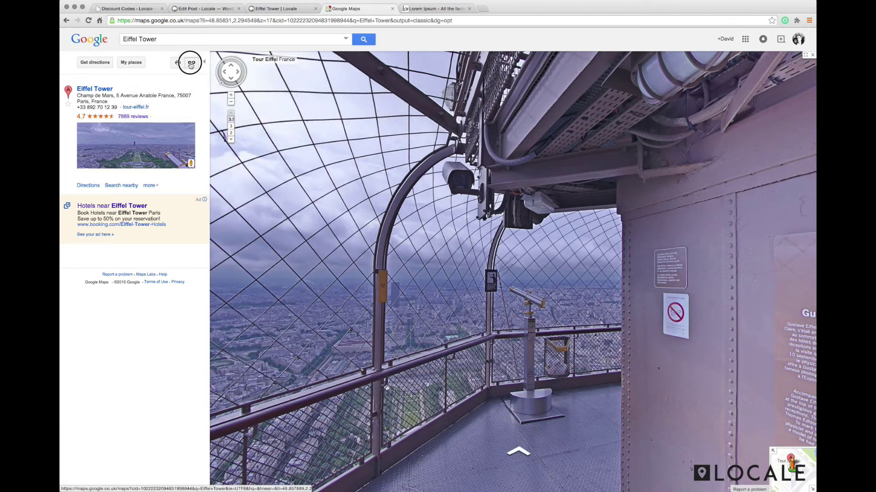
{"action": "left_click", "coordinate": [191, 62]}
{"action": "left_click", "coordinate": [260, 100]}
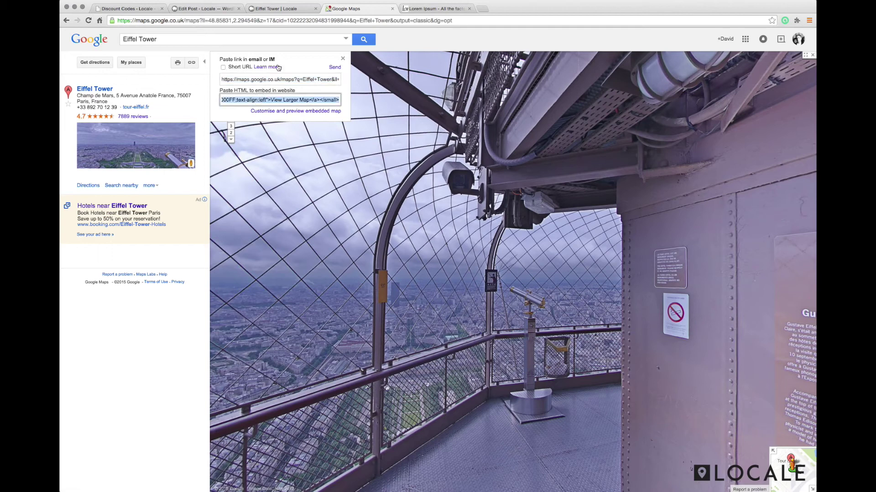
{"action": "left_click", "coordinate": [207, 9]}
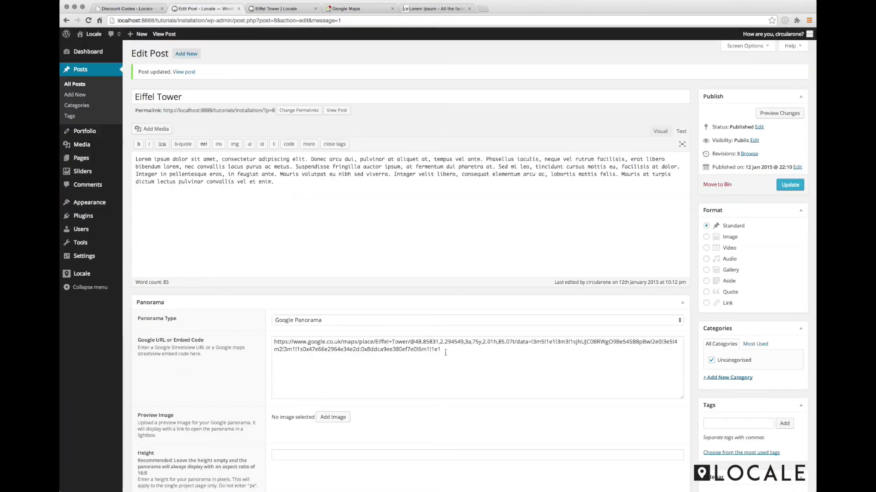
Step: Paste the embed code over the old Street View address, update the post and reload the live page
{"action": "left_click_drag", "start_coordinate": [446, 352], "coordinate": [250, 342]}
{"action": "key", "text": "ctrl+v"}
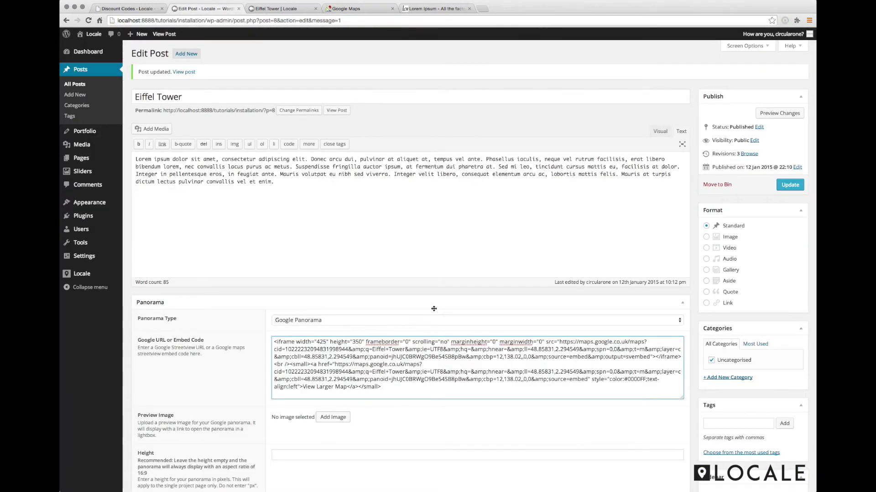
{"action": "left_click", "coordinate": [790, 185]}
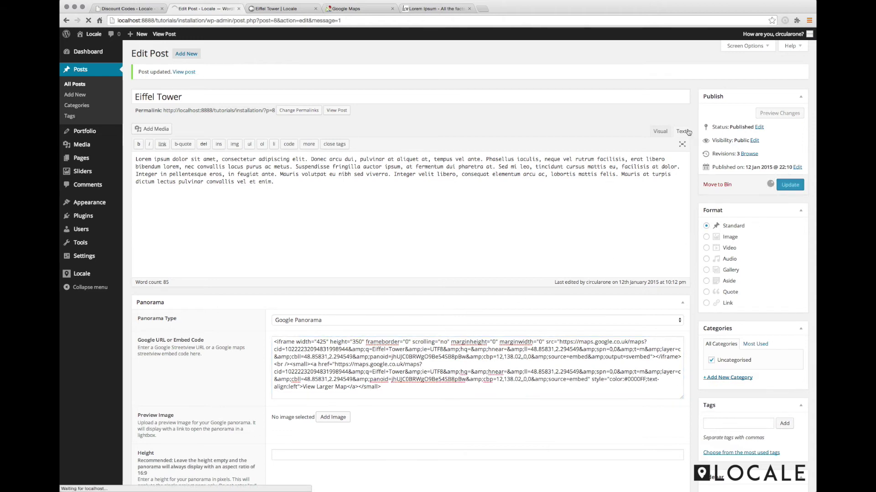
{"action": "left_click", "coordinate": [271, 9]}
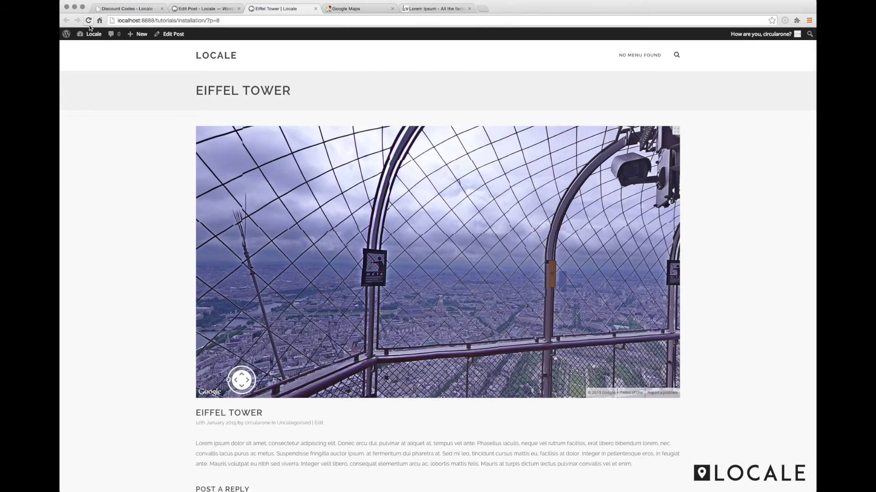
{"action": "left_click", "coordinate": [89, 21]}
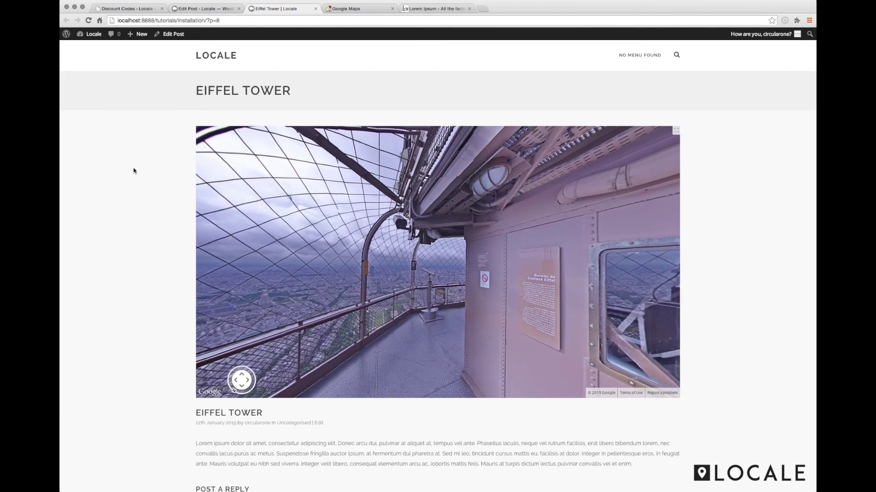
Step: Search 'google views', open Views, go to Street View collections and open Brazil's Painted Streets
{"action": "left_click", "coordinate": [352, 8]}
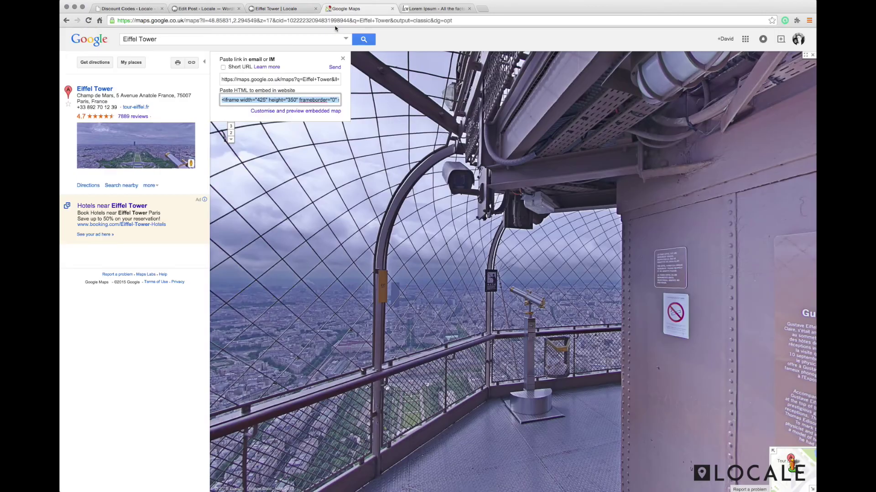
{"action": "left_click", "coordinate": [336, 20]}
{"action": "type", "text": "google views"}
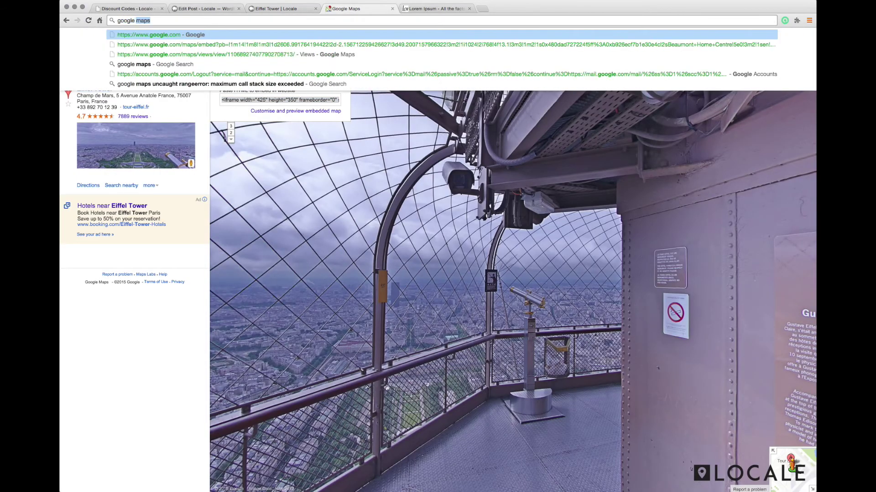
{"action": "key", "text": "Return"}
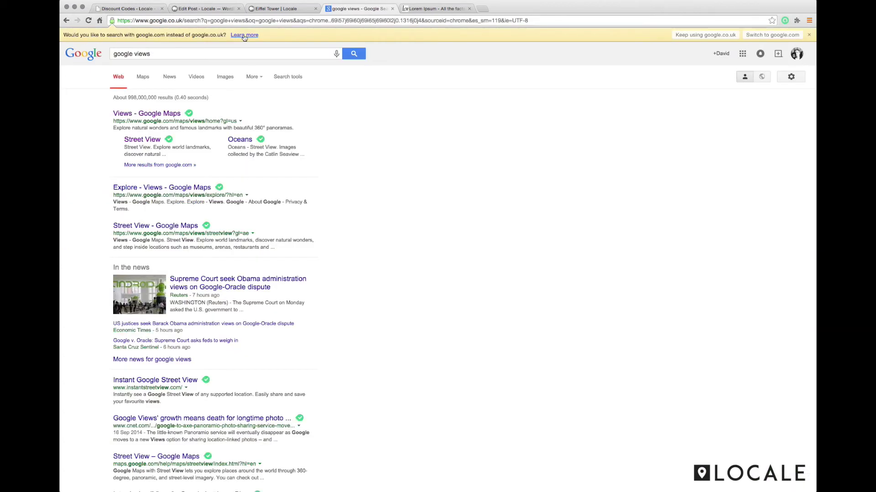
{"action": "left_click", "coordinate": [162, 118]}
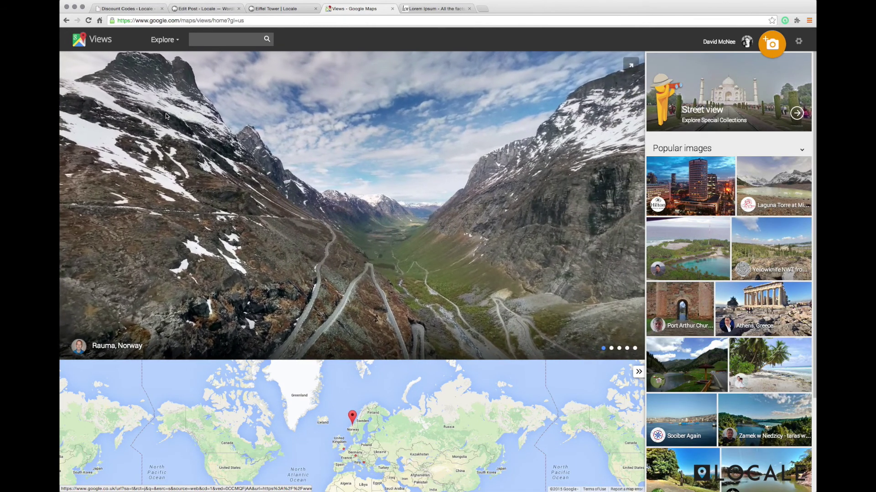
{"action": "left_click", "coordinate": [744, 104]}
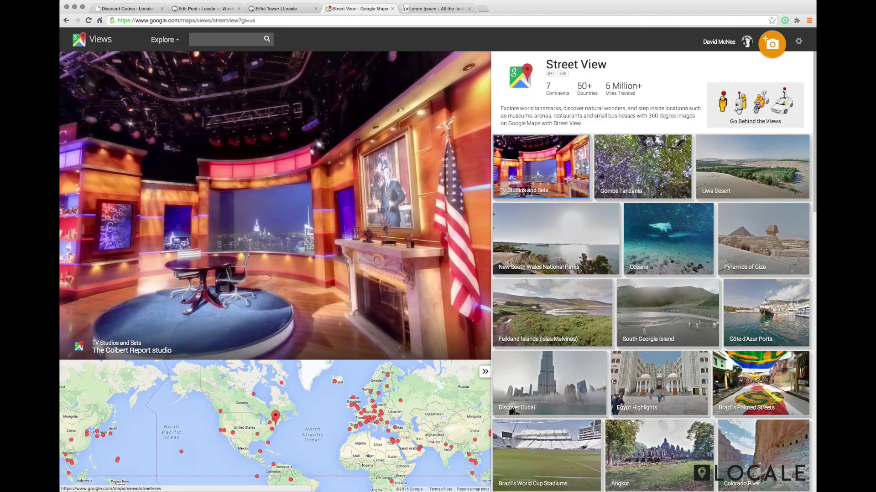
{"action": "scroll", "coordinate": [643, 278], "scroll_direction": "down", "scroll_amount": 2}
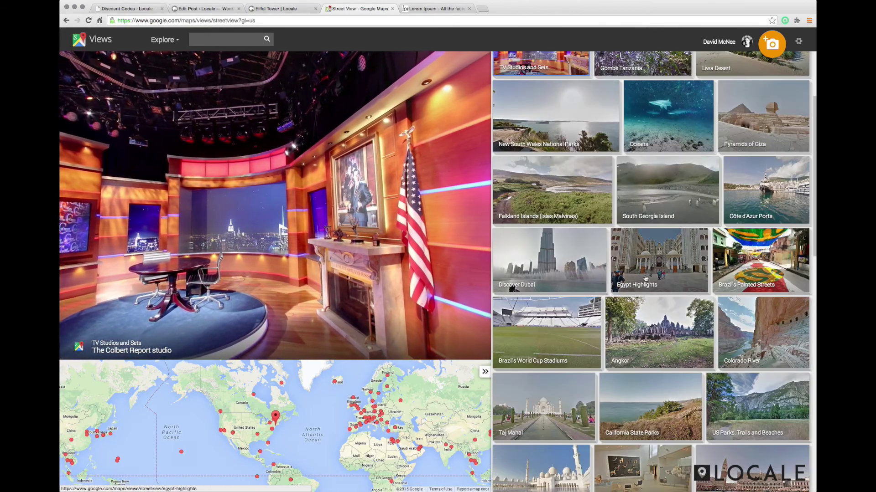
{"action": "left_click", "coordinate": [760, 260]}
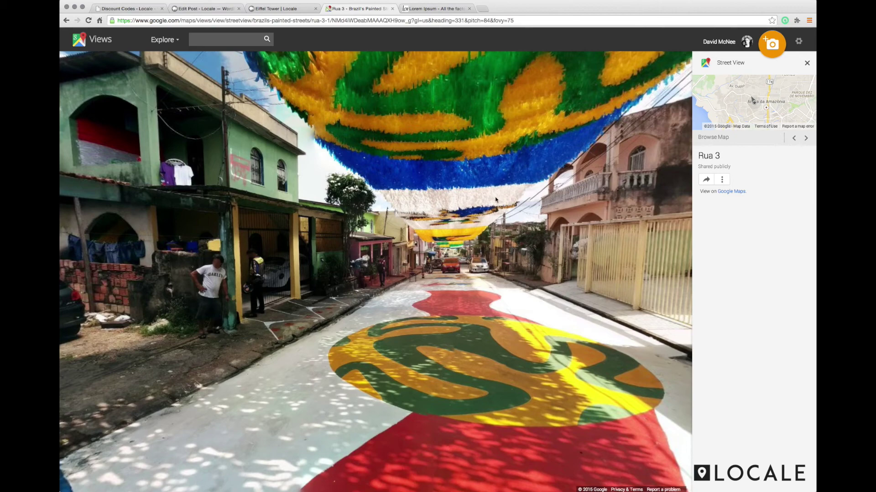
Step: Turn the Rua 3 panorama left to look down the painted street at the flag, then select its URL
{"action": "key", "text": "Left"}
{"action": "key", "text": "Left"}
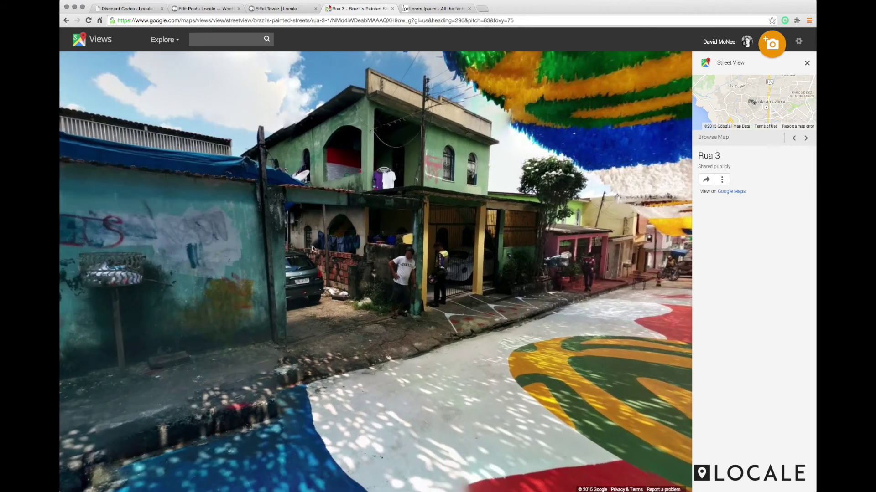
{"action": "key", "text": "Left"}
{"action": "left_click_drag", "start_coordinate": [274, 248], "coordinate": [557, 248]}
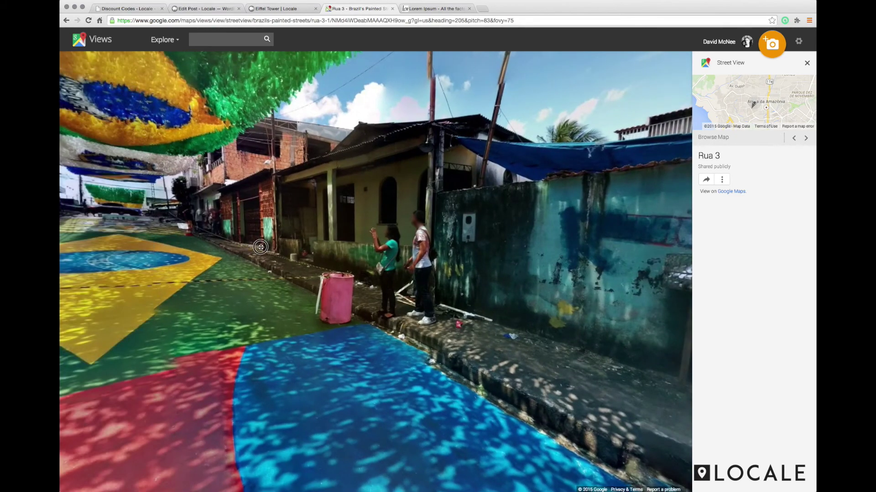
{"action": "left_click_drag", "start_coordinate": [260, 247], "coordinate": [469, 253]}
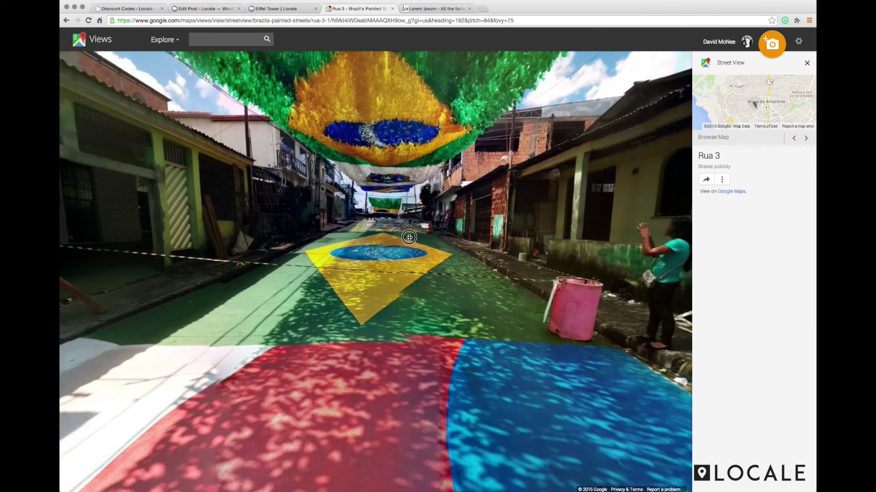
{"action": "scroll", "coordinate": [419, 250], "scroll_direction": "up", "scroll_amount": 2}
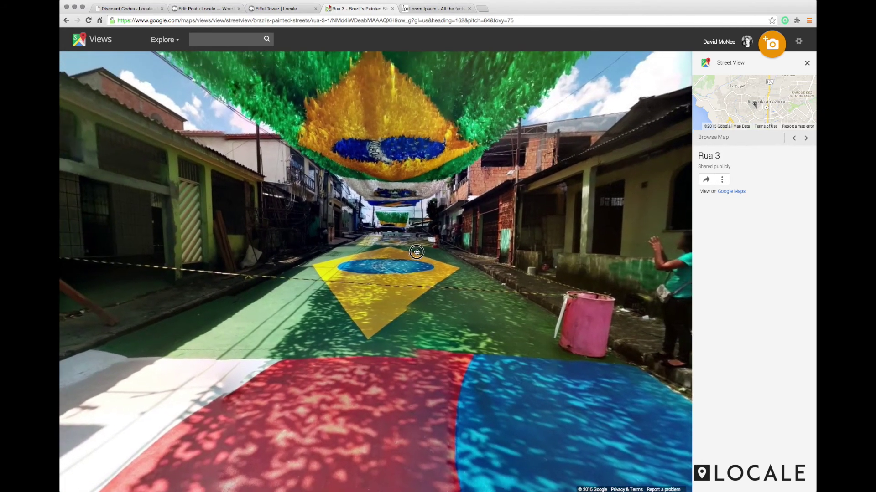
{"action": "left_click_drag", "start_coordinate": [416, 252], "coordinate": [420, 256]}
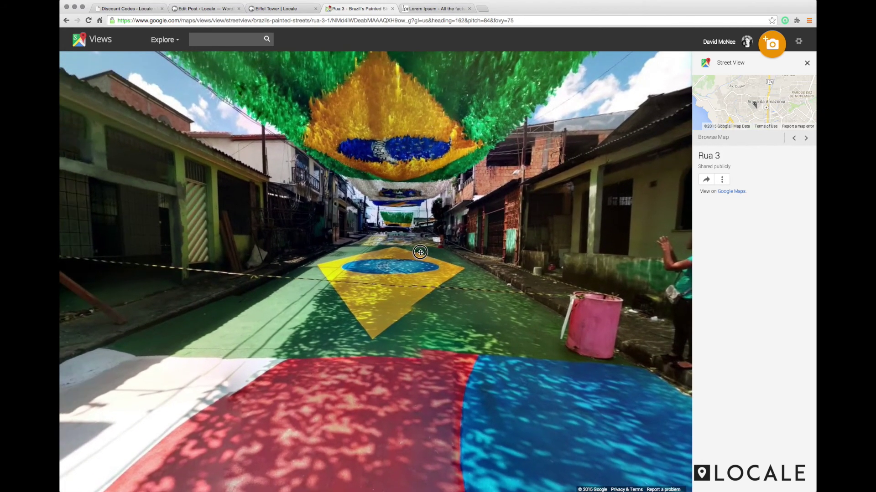
{"action": "left_click", "coordinate": [521, 21]}
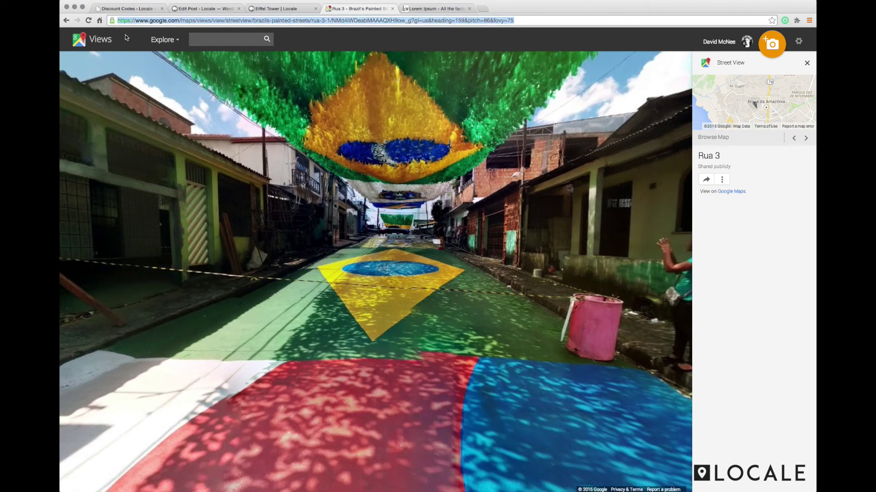
Step: Replace the post's embed code with the Rua 3 Street View link and update the post
{"action": "left_click", "coordinate": [205, 9]}
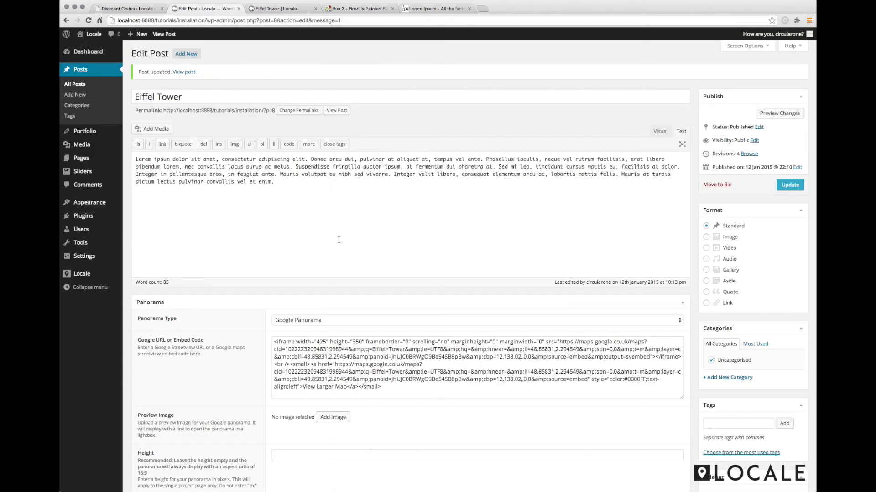
{"action": "left_click", "coordinate": [378, 386]}
{"action": "key", "text": "ctrl+a"}
{"action": "type", "text": "https://www.google.com/maps/views/view/streetview/brazils-painted-streets/rua-3-1/NMd4iWDeabMAAAQXH9ow_g?gl=us&heading=159&pitch=86&fovy=75"}
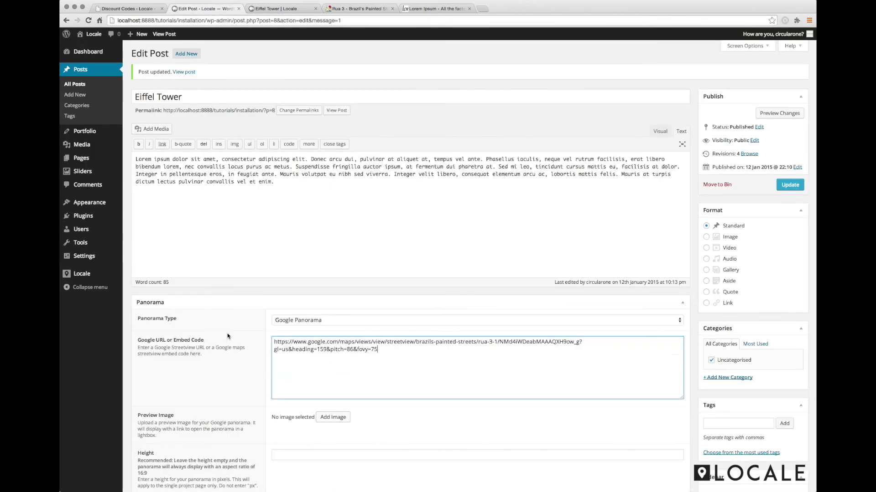
{"action": "left_click", "coordinate": [790, 185]}
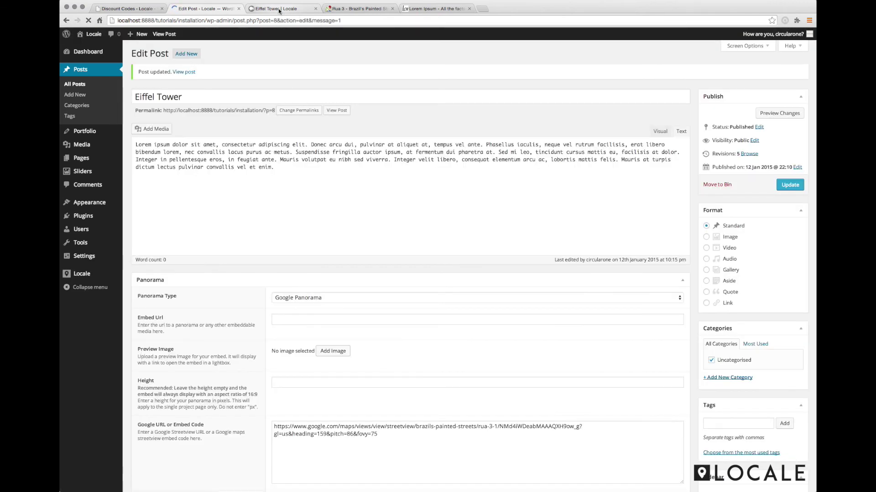
Step: Reload the live post to see the painted-street panorama, then return to the Rua 3 page
{"action": "left_click", "coordinate": [278, 9]}
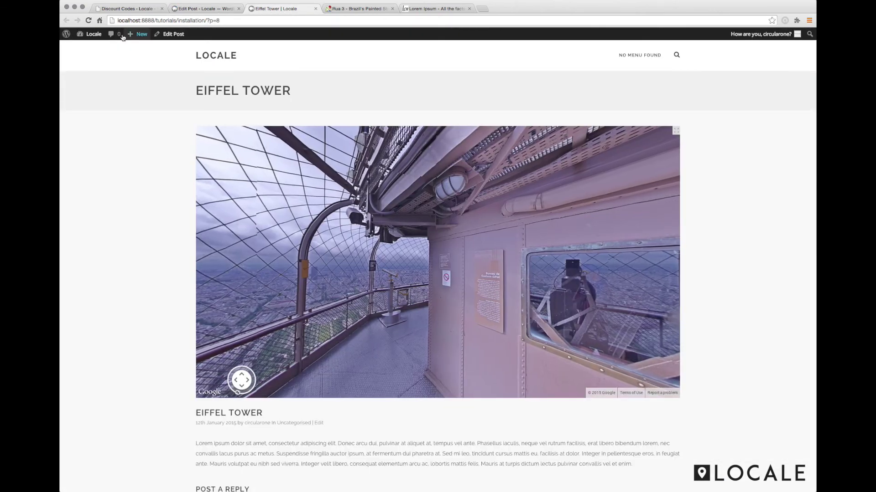
{"action": "key", "text": "super+r"}
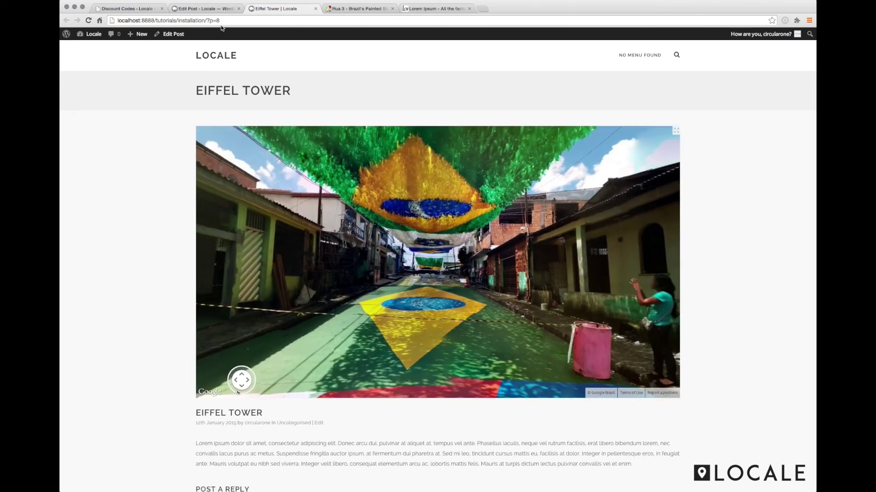
{"action": "left_click", "coordinate": [356, 8]}
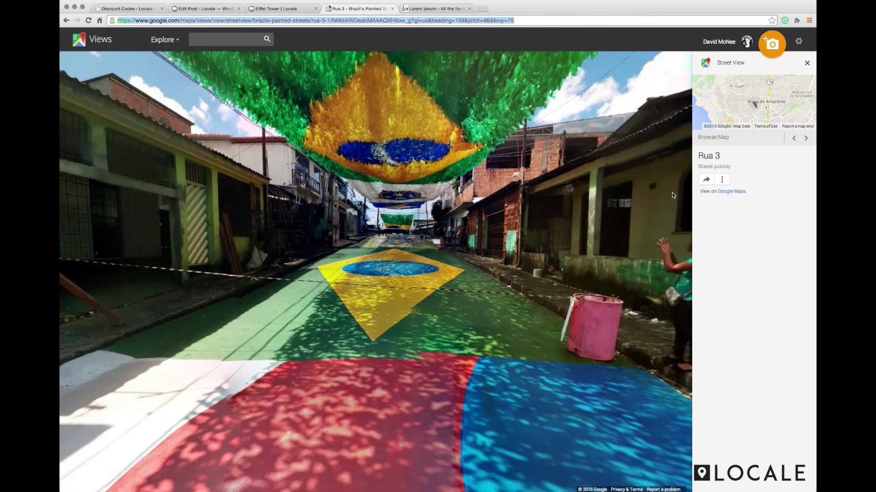
Step: Use Share on the Rua 3 image to select its 'Embed this image' iframe code, then return to the editor
{"action": "left_click", "coordinate": [707, 182]}
{"action": "left_click", "coordinate": [716, 150]}
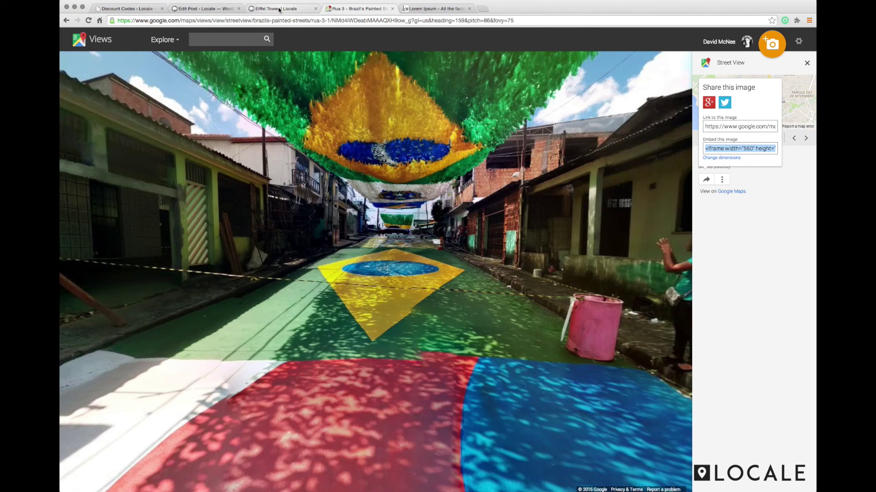
{"action": "left_click", "coordinate": [205, 8]}
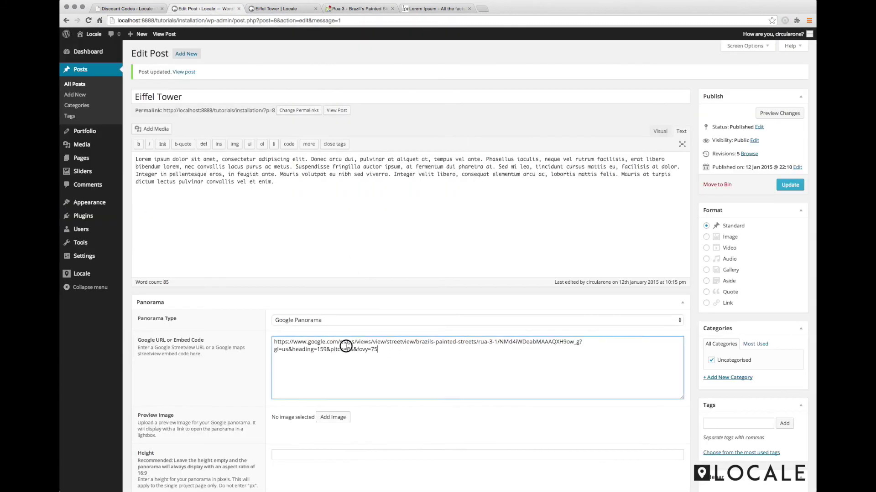
Step: Paste the Rua 3 iframe code over the link, update the post and check the live panorama
{"action": "left_click_drag", "start_coordinate": [363, 370], "coordinate": [246, 332]}
{"action": "type", "text": "<iframe width=\"560\" height=\"315\" frameborder=\"0\" scrolling=\"no\" marginheight=\"0\" marginwidth=\"0\" src=\"https://maps.google.com/maps?layer=c&amp;panoid=NMd4iWDeabMAAAQXH9ow_g&amp;ie=UTF8&amp;source=embed&amp;output=svembed&amp;ll=-3.078972%2C-60.038147&amp;cbp=13%2C159.23630244515292%2C%2C0%2C4.195140289899925\"></iframe><div><small><a href=\"https://www.google.com/maps/views/\" style=\"color:#0000FF; text-align:left\">Views</a>: <a href=\"https://www.google.com/maps/views/view/streetview/brazils-painted-streets/rua-3-1/NMd4iWDeabMAAAQXH9ow_g\" style=\"color:#0000FF; text-align:left\">Rua 3</a> by <a href=\"https://www.google.com/maps/views/streetview\" style=\"color:#0000FF; text-align:left\">Google Maps</a></small></div>"}
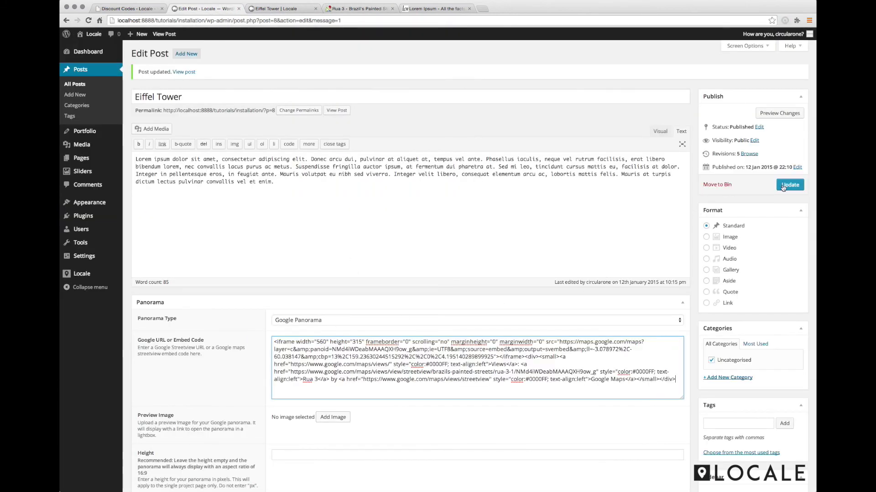
{"action": "left_click", "coordinate": [789, 185]}
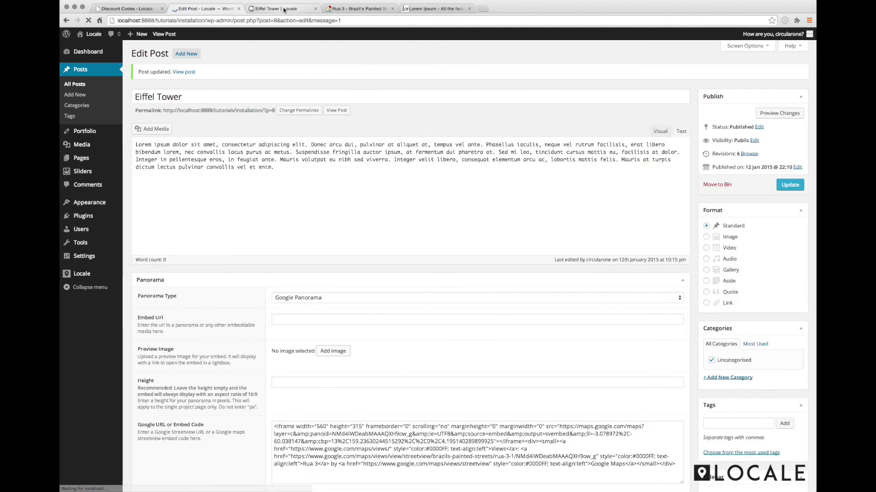
{"action": "left_click", "coordinate": [284, 9]}
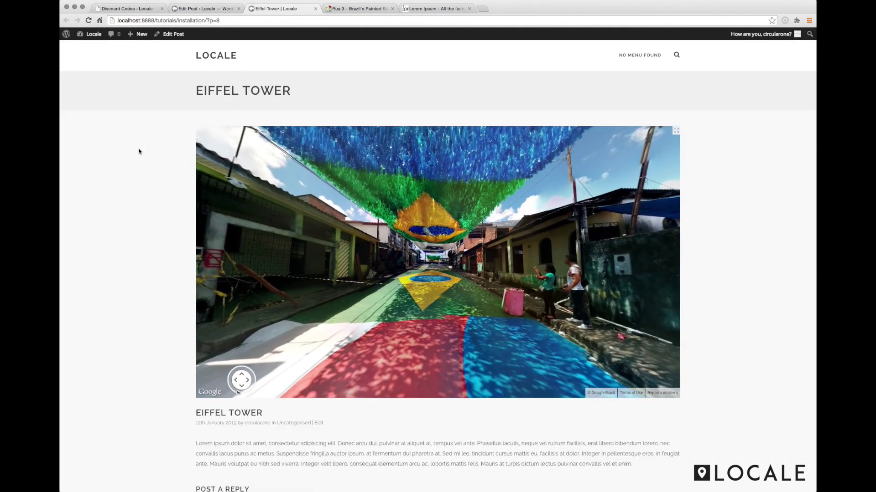
{"action": "left_click", "coordinate": [192, 10]}
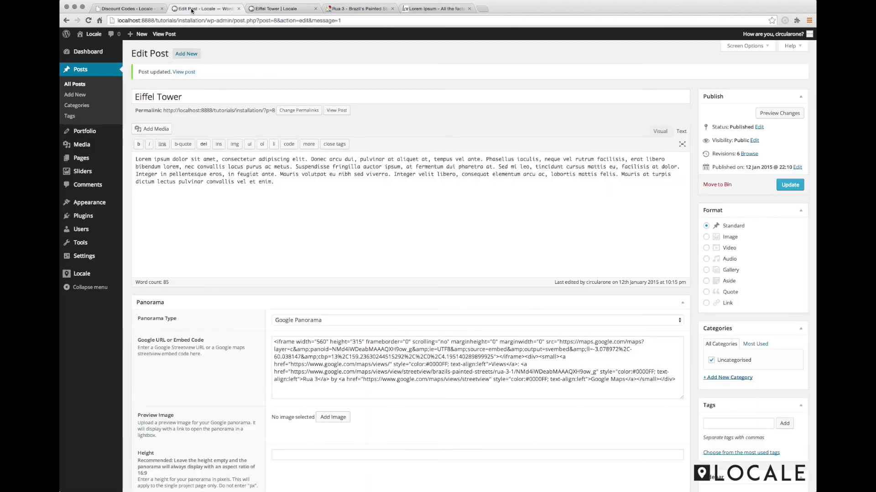